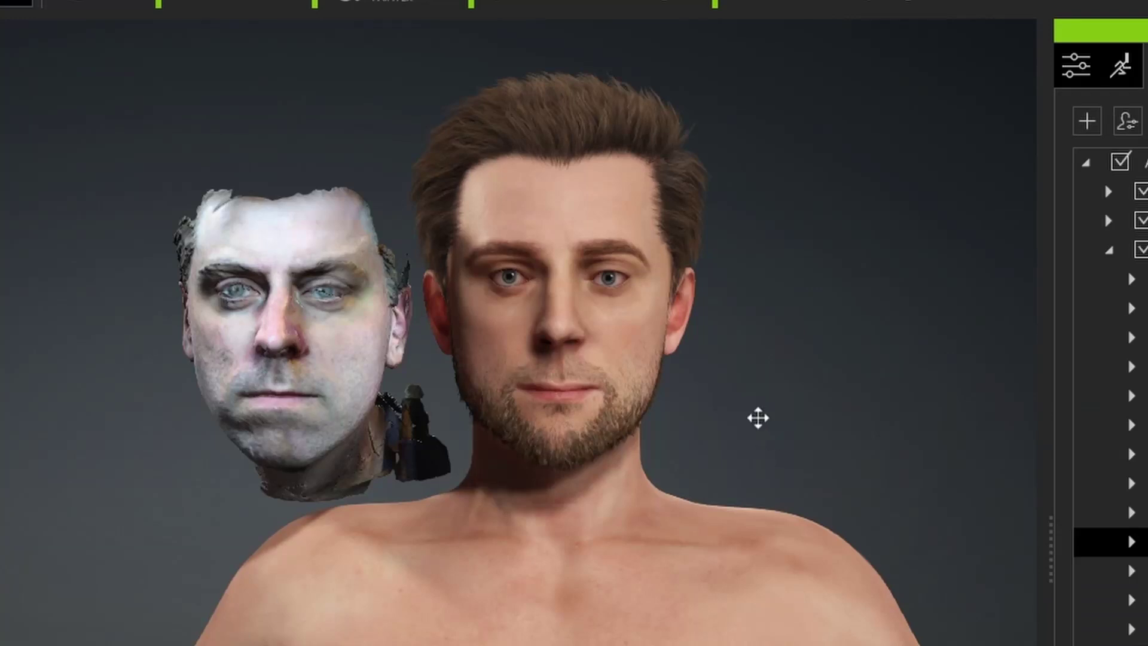
scroll(758, 417, down, 3)
right_drag(864, 423, 223, 479)
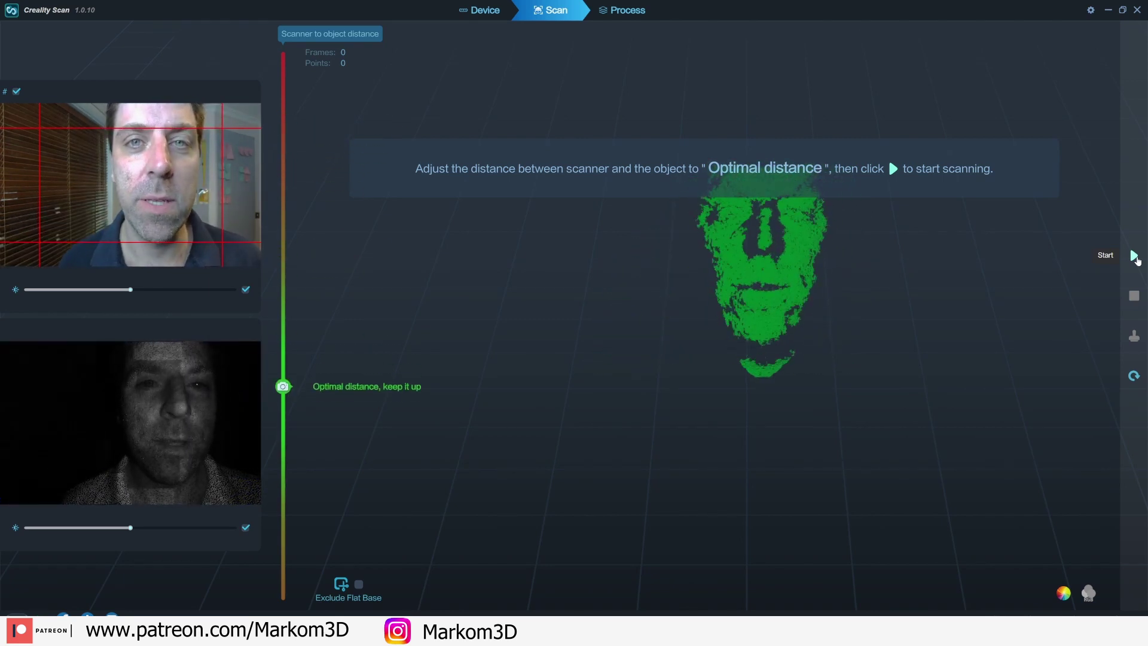
Start the face scan at the optimal distance, pause it, and check the captured coverage from several angles
click(1135, 256)
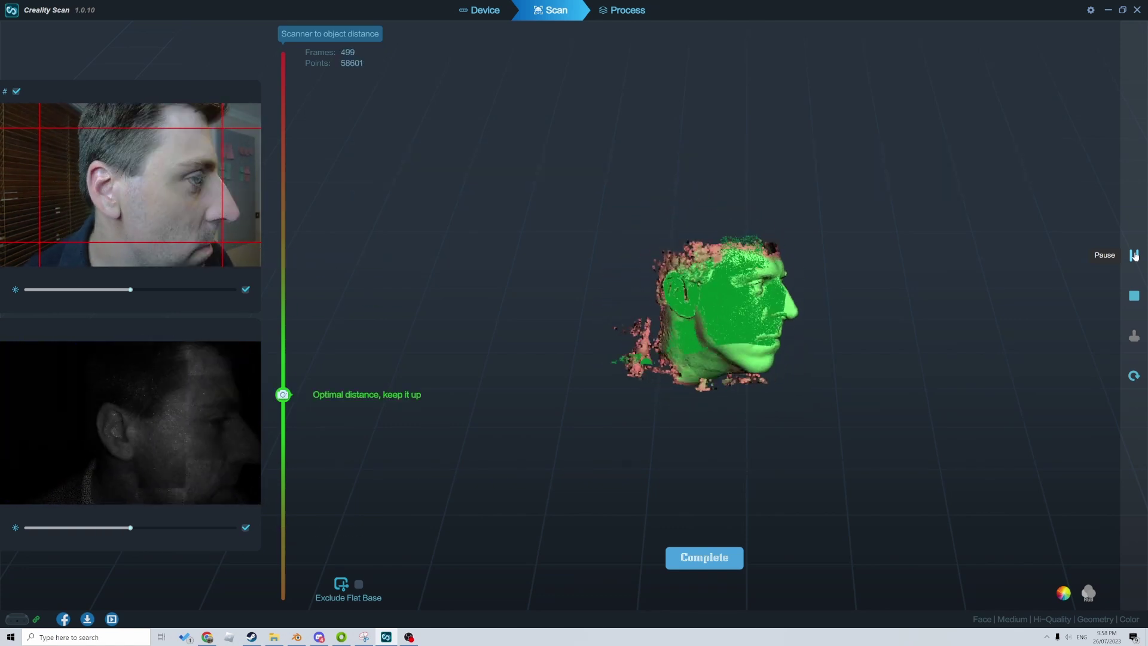
click(1134, 255)
drag(1016, 326, 594, 315)
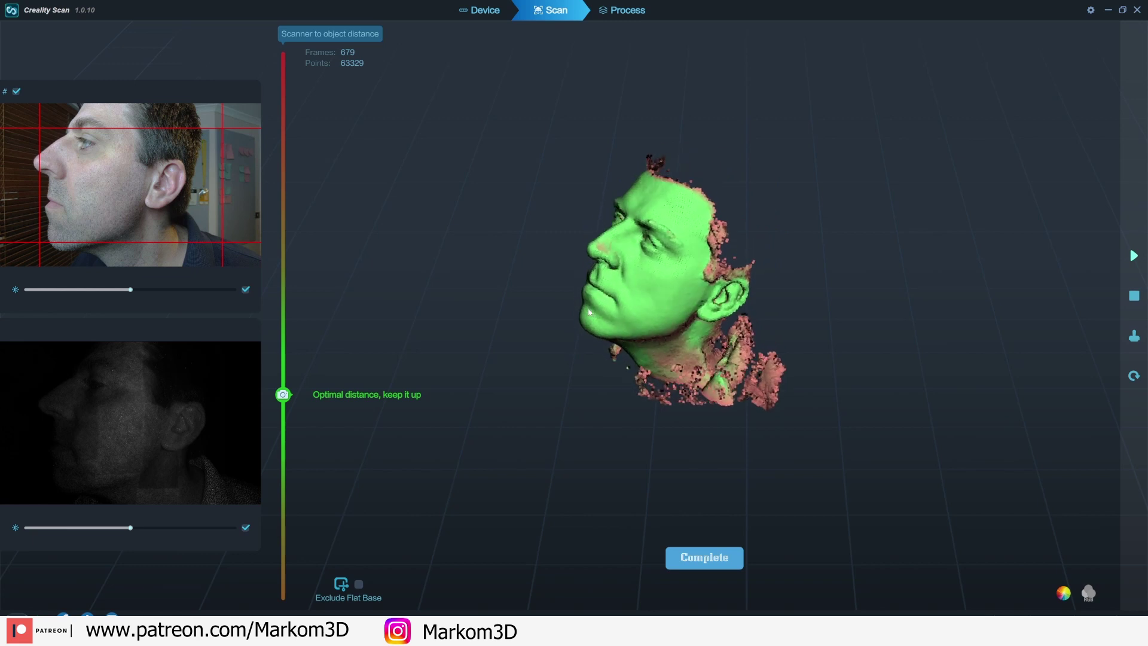
drag(452, 289, 657, 262)
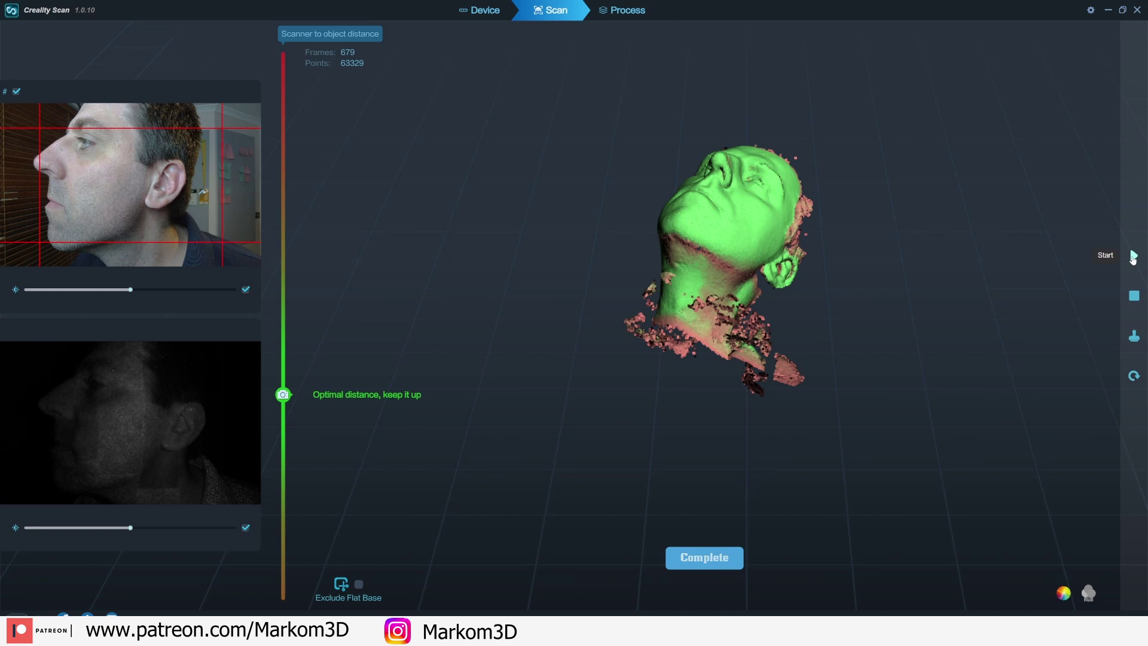
drag(903, 208, 692, 269)
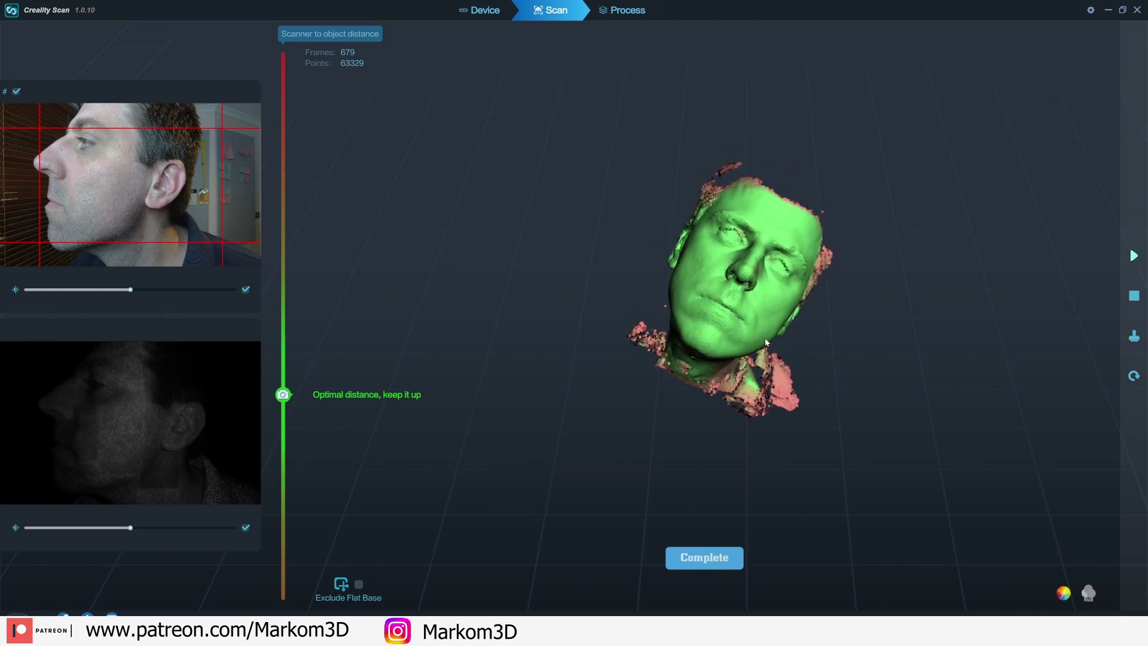
Resume the scan to capture more of the head, pause it again, and check the mesh for gaps
click(1135, 261)
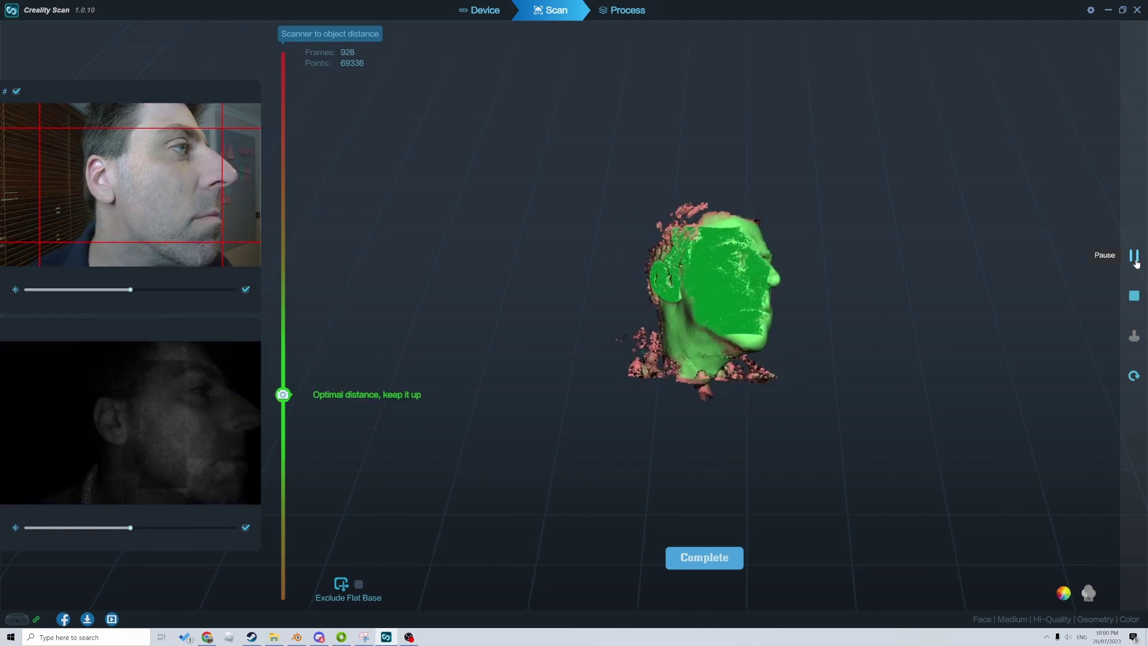
click(1135, 257)
scroll(617, 187, up, 3)
drag(617, 187, 692, 181)
scroll(668, 229, down, 3)
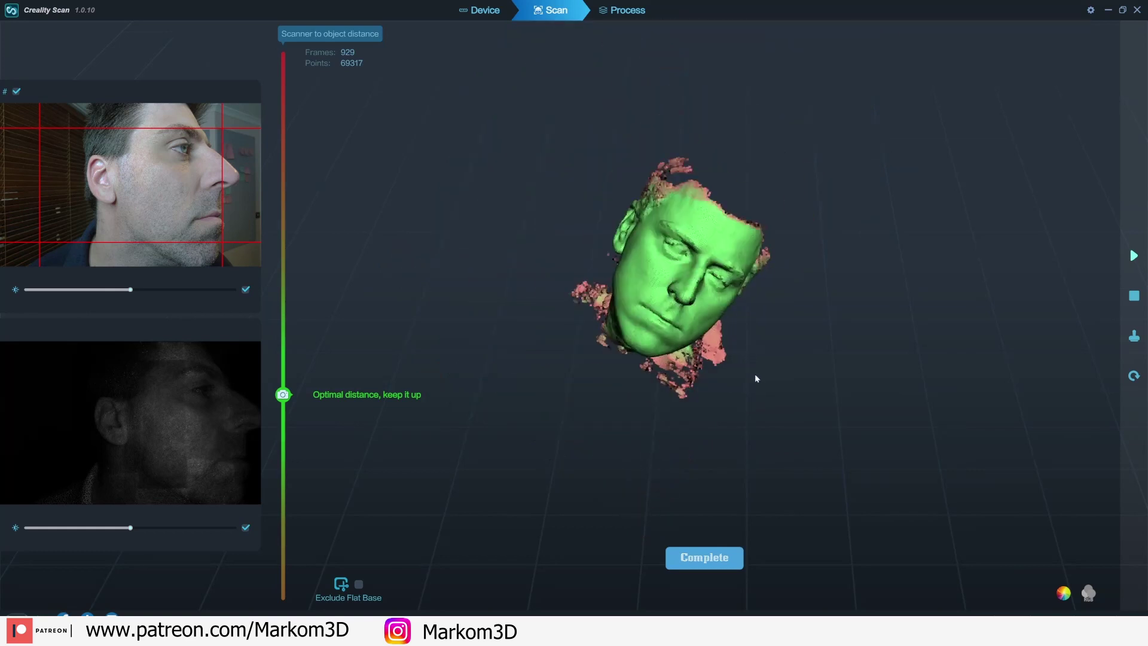
drag(756, 377, 1013, 498)
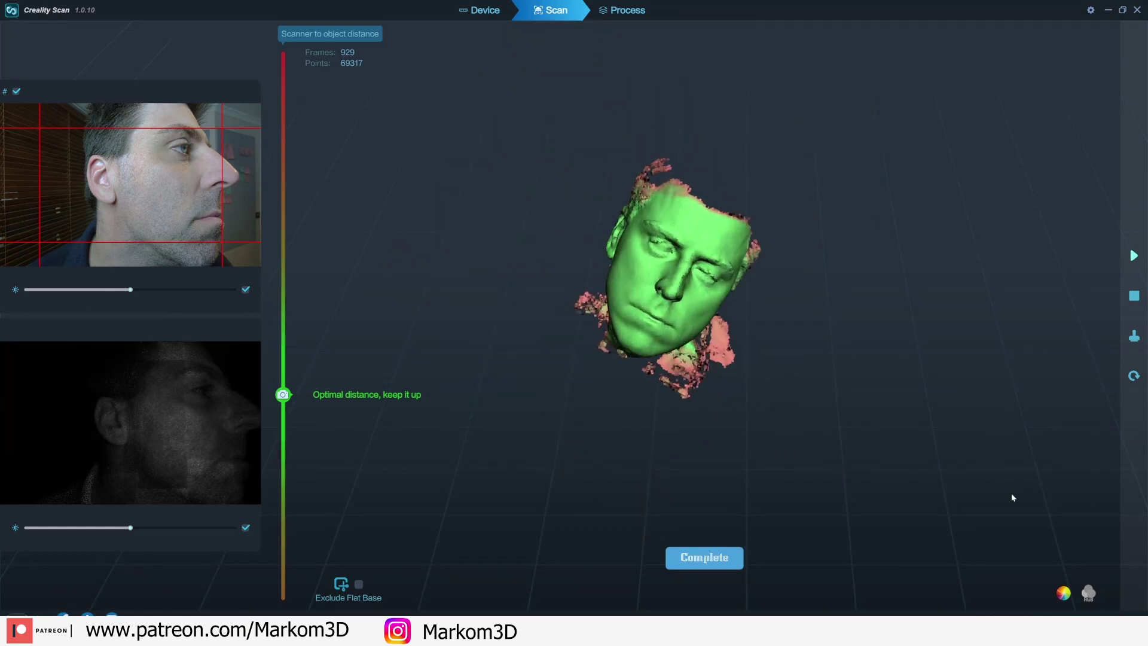
Complete the scan and process it into a colour-textured mesh, checking the result from the front and sides
click(712, 562)
click(530, 337)
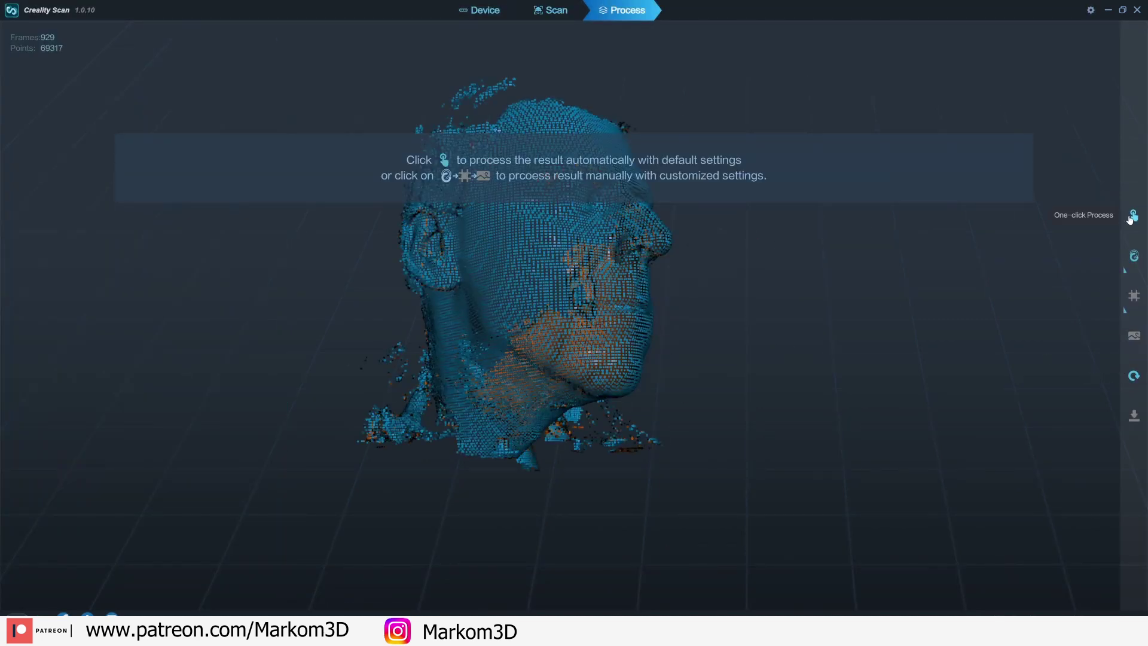
mouse_move(1132, 266)
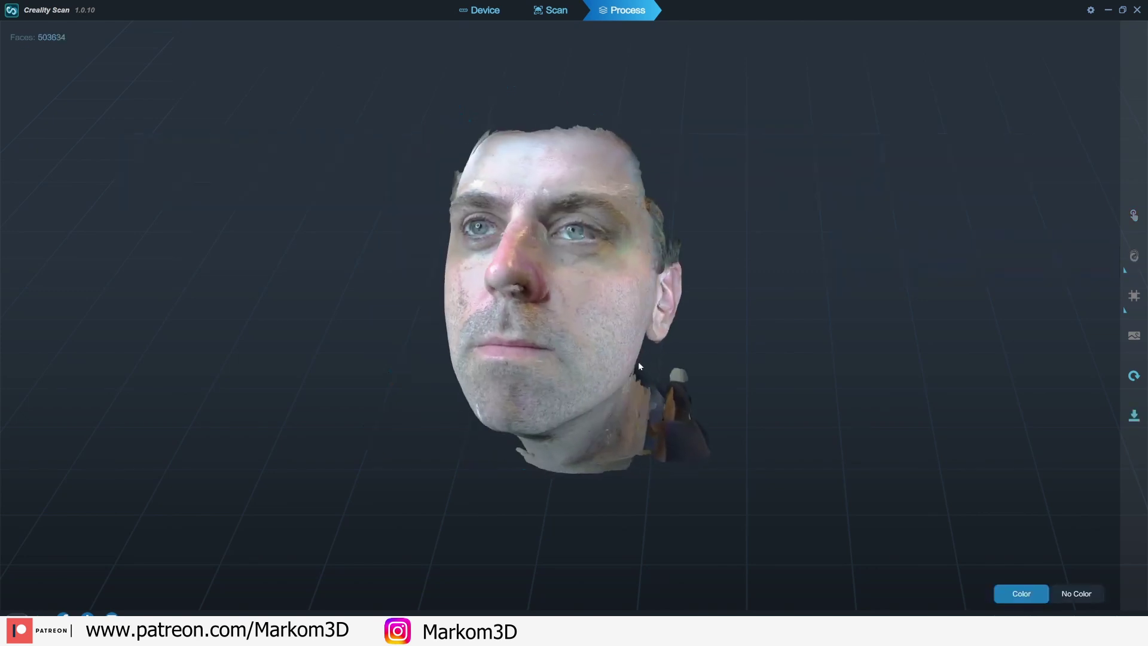
drag(638, 361, 586, 208)
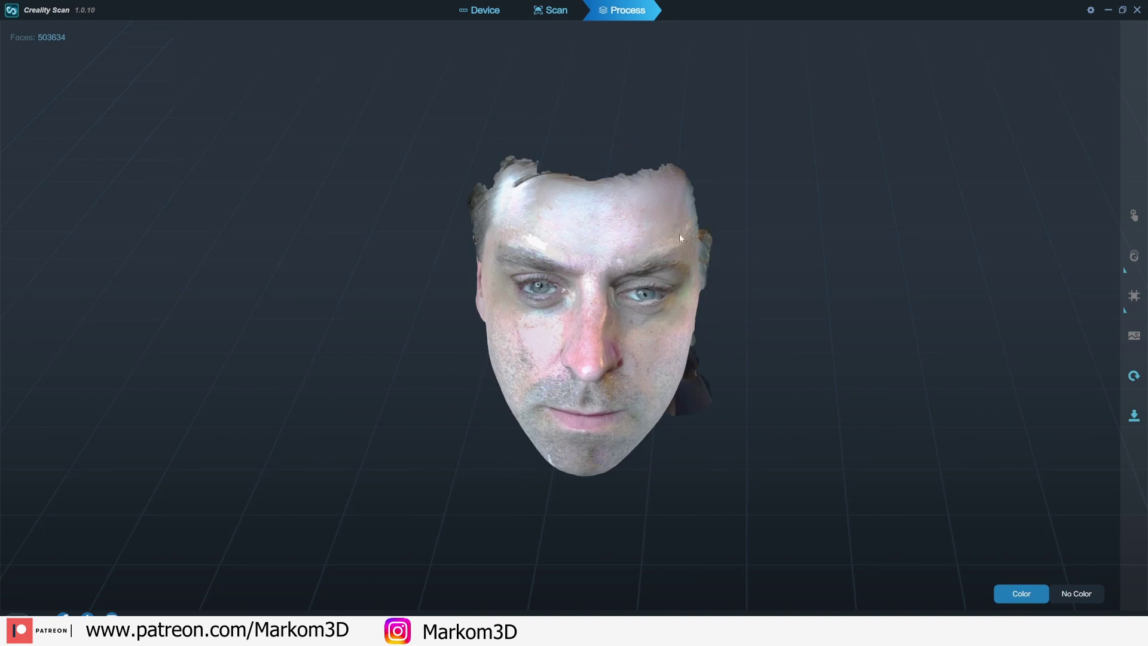
drag(680, 238, 664, 140)
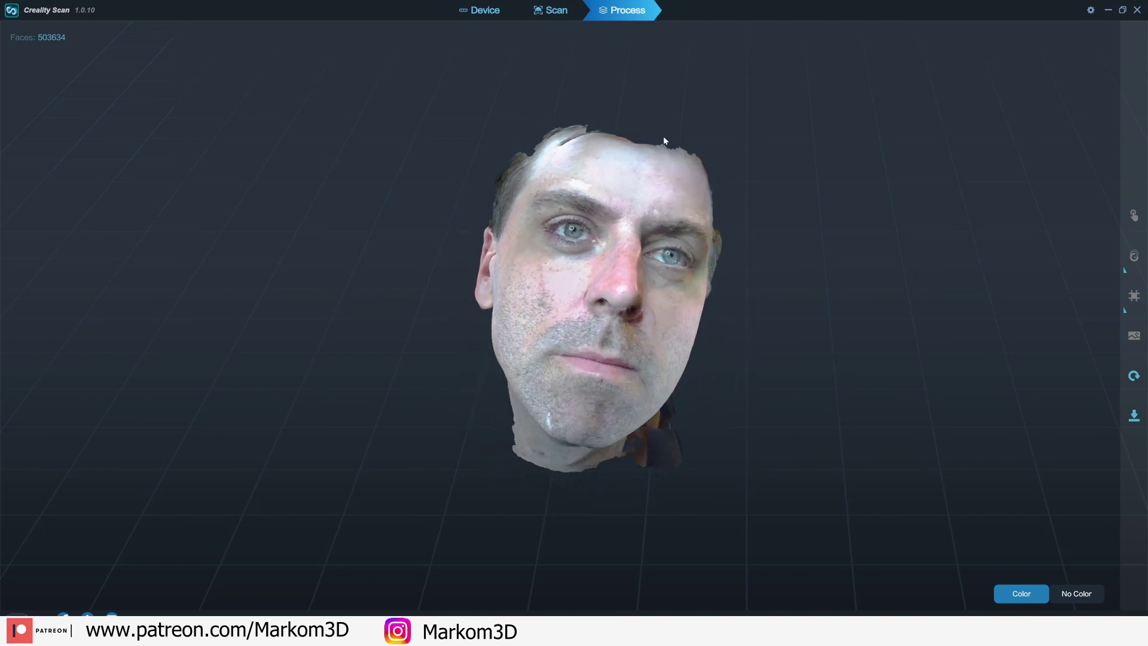
drag(538, 159, 472, 302)
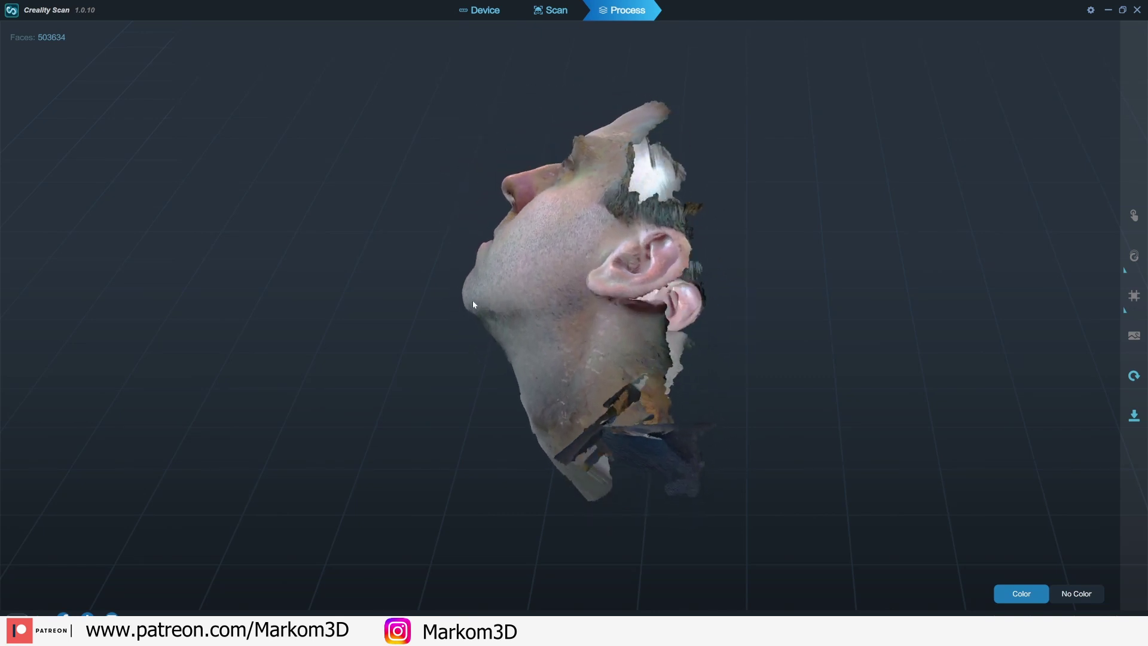
drag(493, 239, 574, 291)
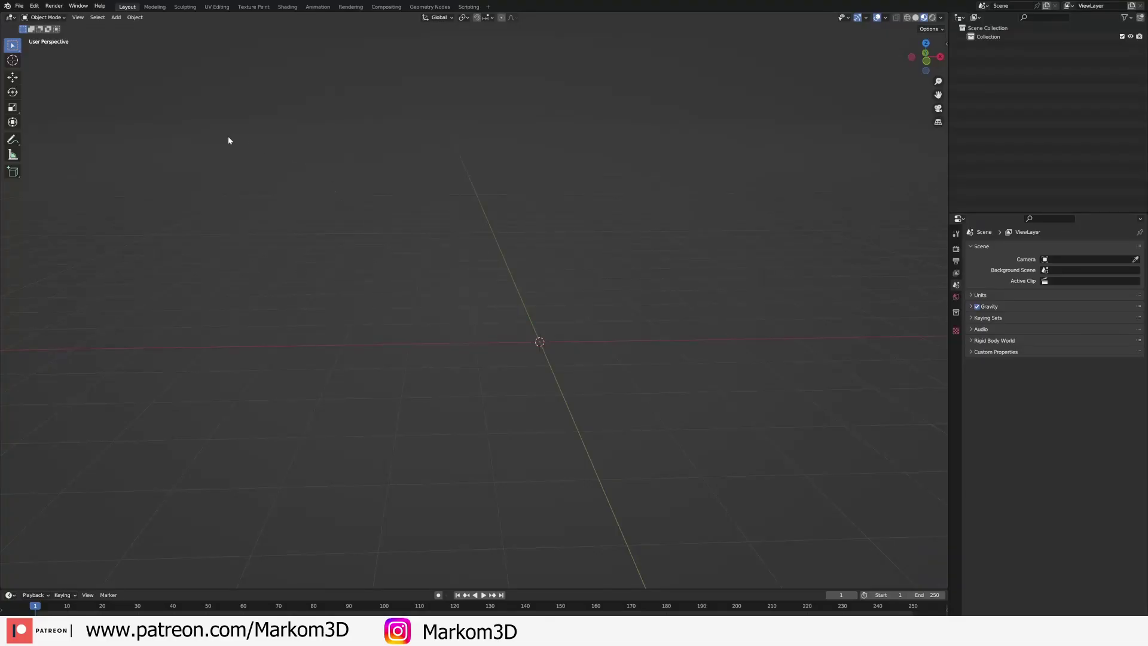
Switch to Blender and import ColorMapping.obj from the scan-2023-07-26_21-57-47 result folder as a Wavefront OBJ
click(20, 6)
mouse_move(45, 123)
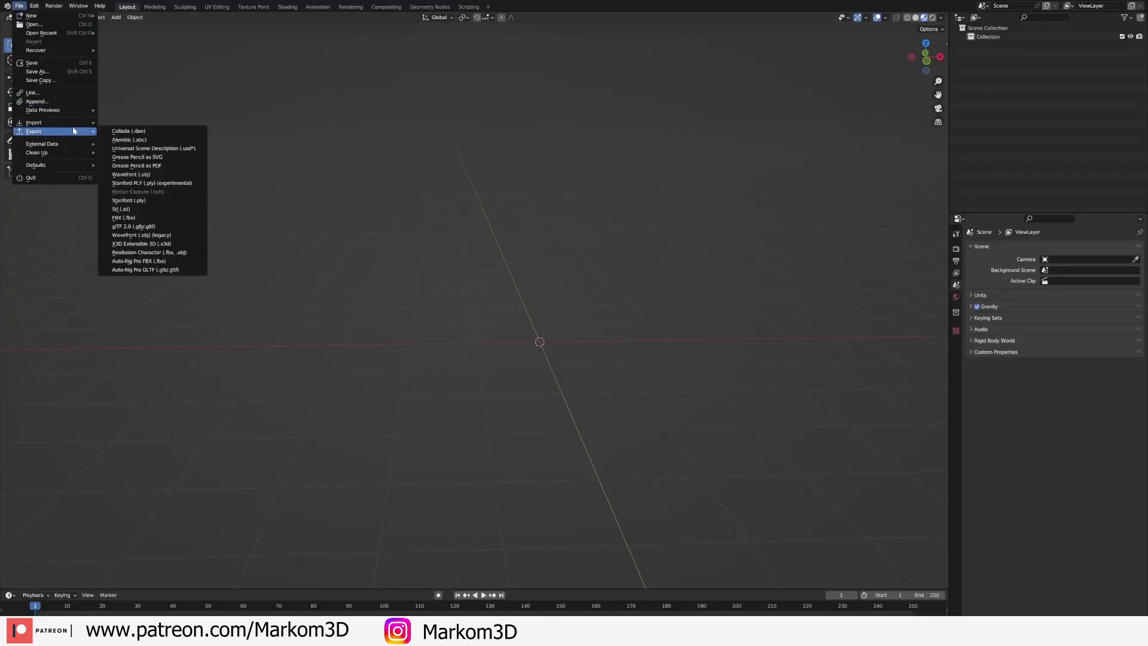
click(145, 158)
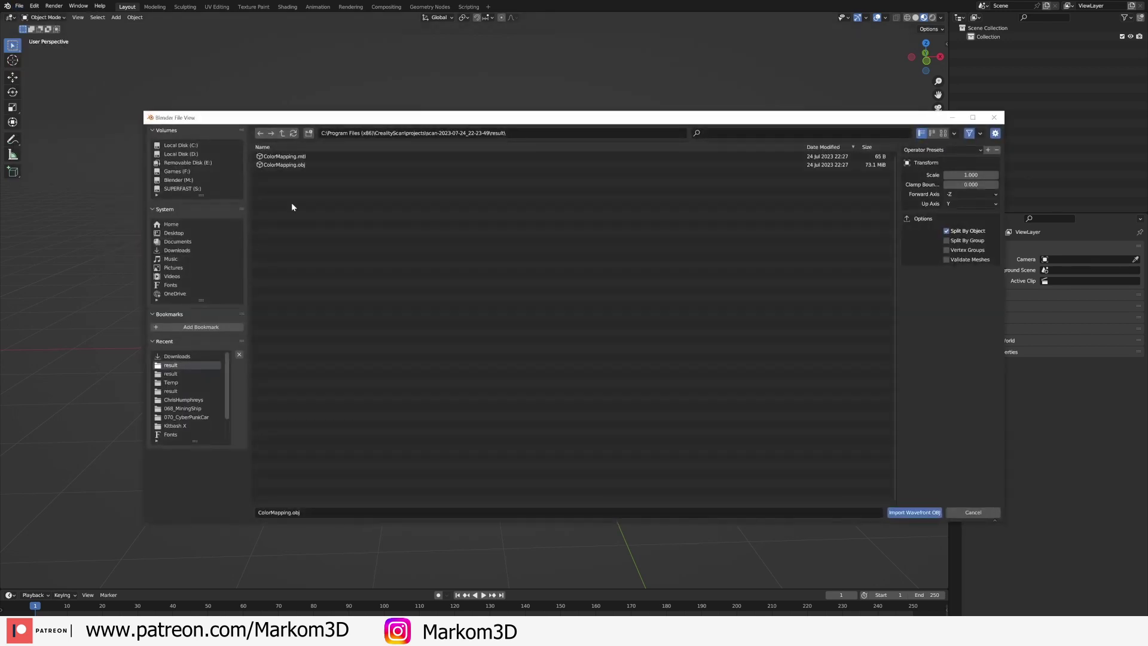
click(276, 165)
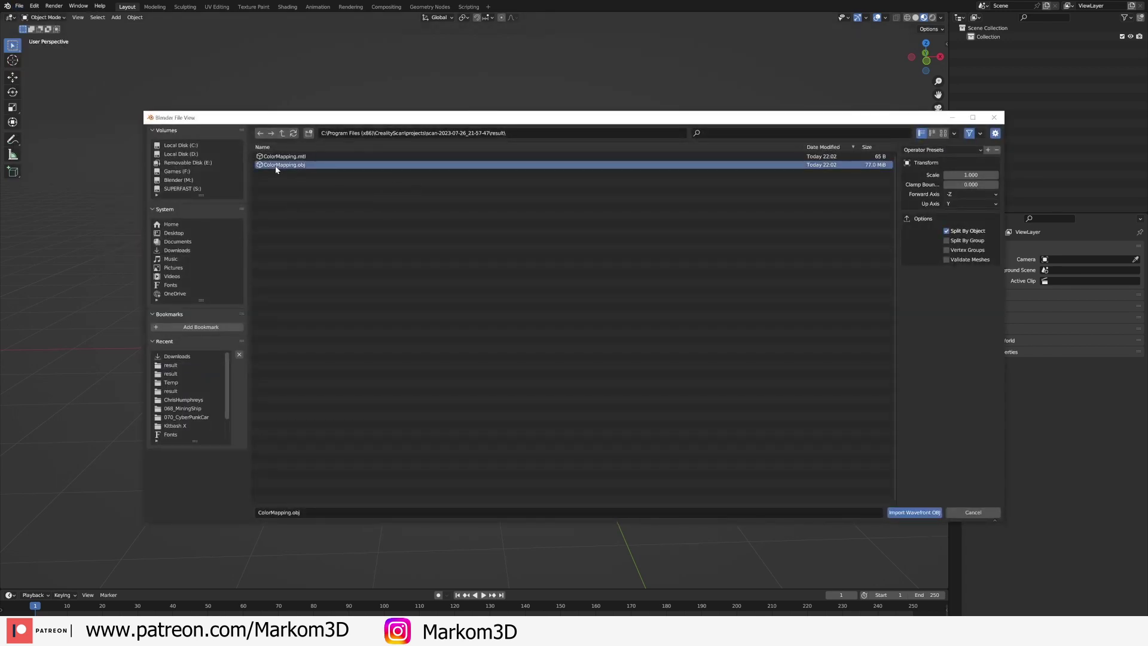
double_click(276, 166)
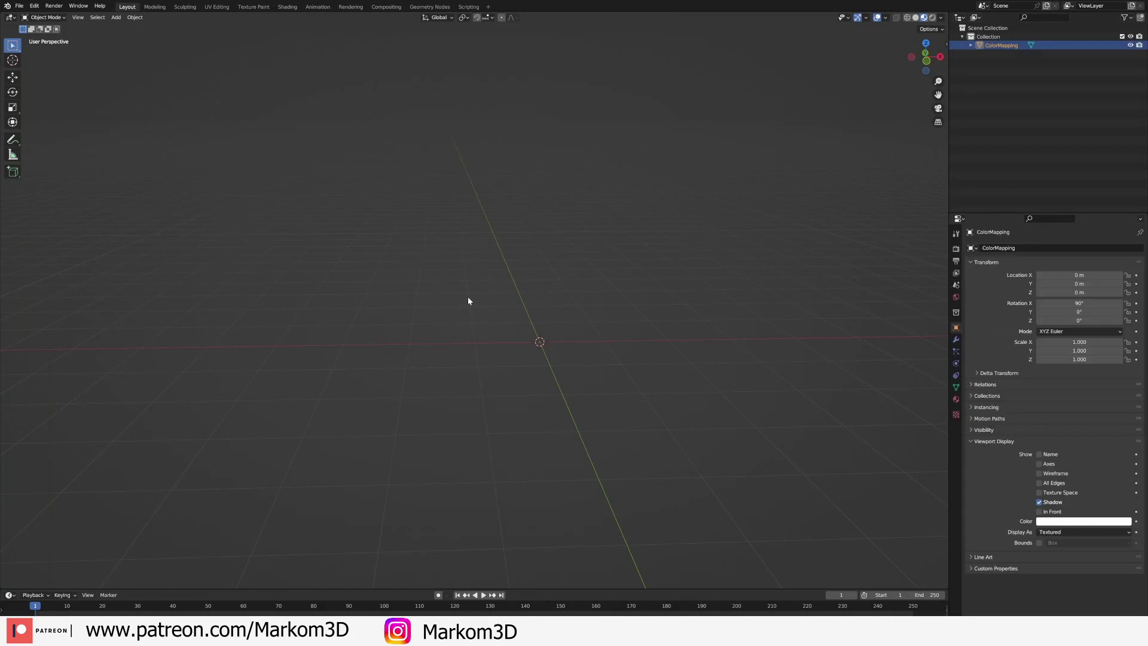
Scale the imported head scan by 0.01
key(s)
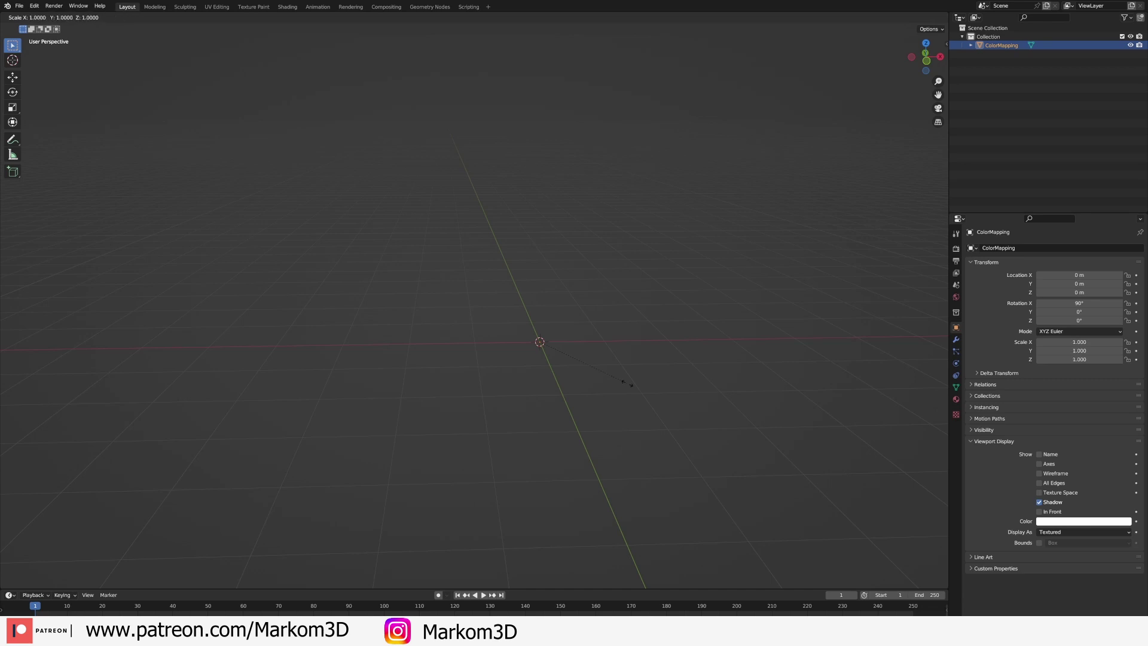
text(.01)
key(Return)
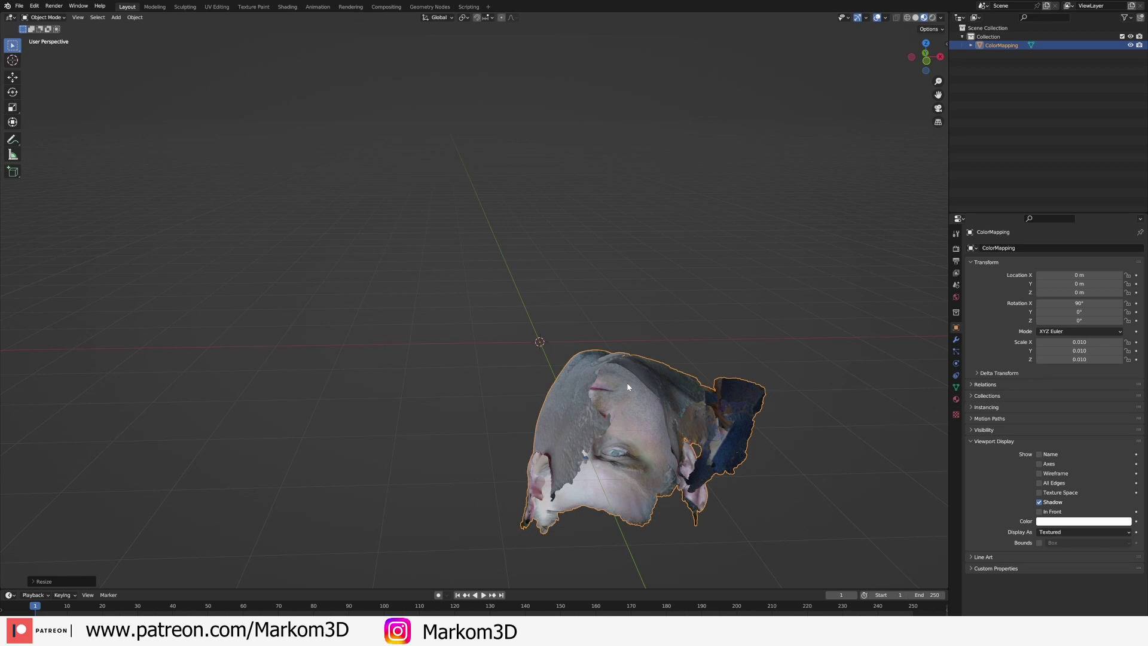
Turn the upside-down head scan upright in the front orthographic view with two 90° rotations about Y
key(KP_1)
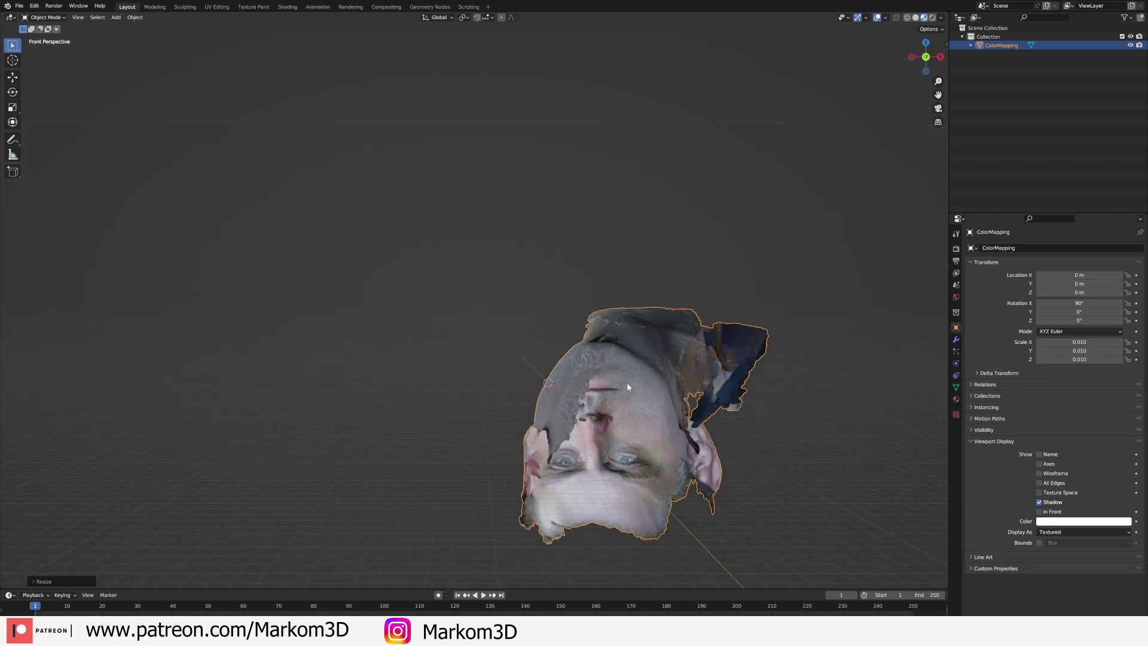
key(KP_5)
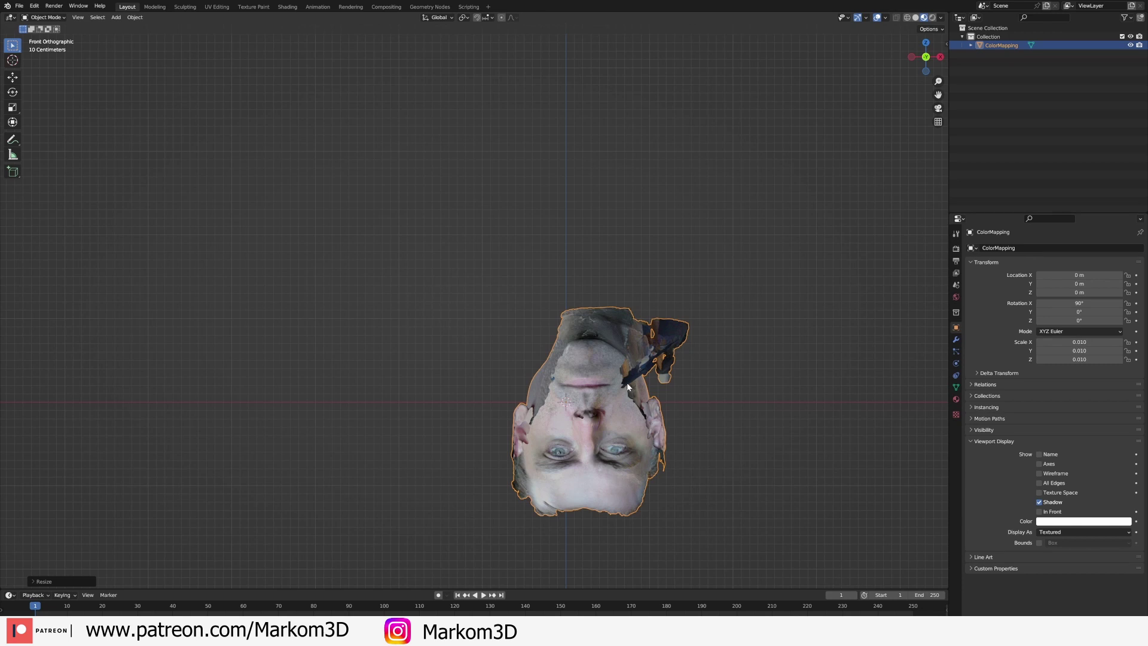
key(r)
key(y)
key(9)
key(0)
key(Return)
key(shift+r)
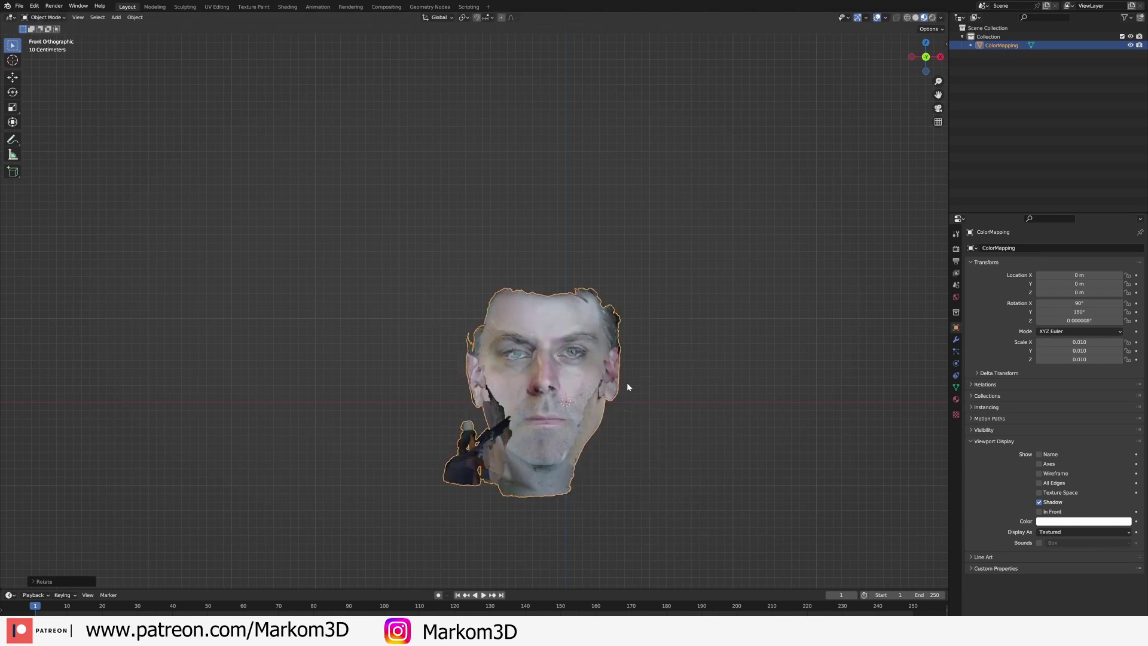
Rotate the head scan about Z by 108°, by another 90°, and freehand until the face looks straight forward
text(rz108)
key(Return)
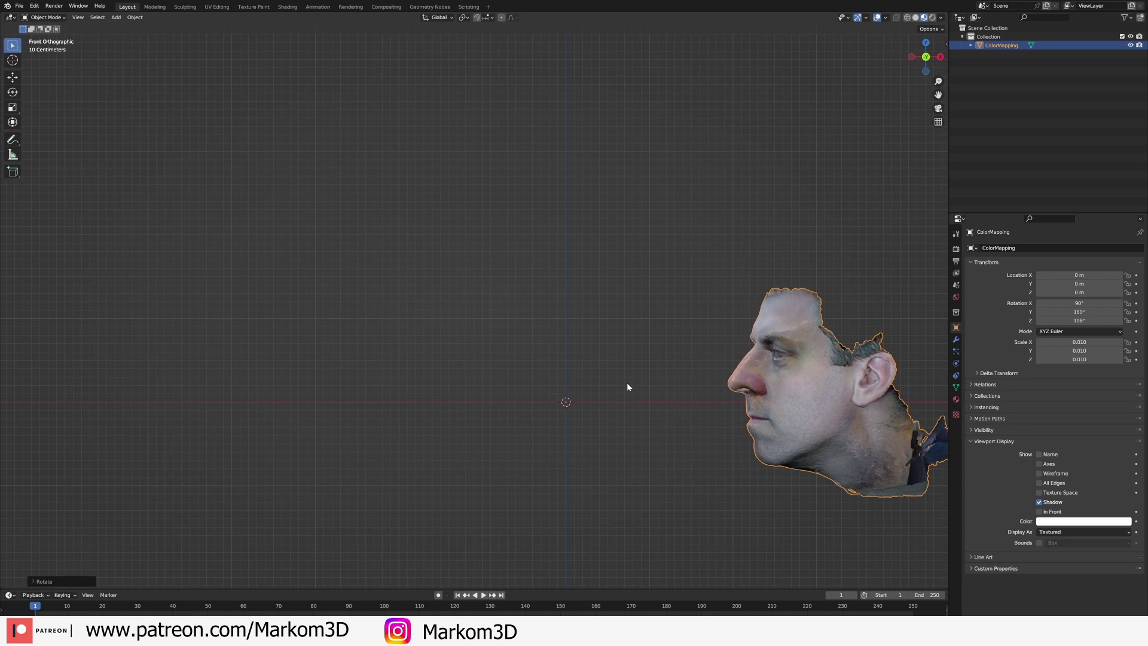
text(rz)
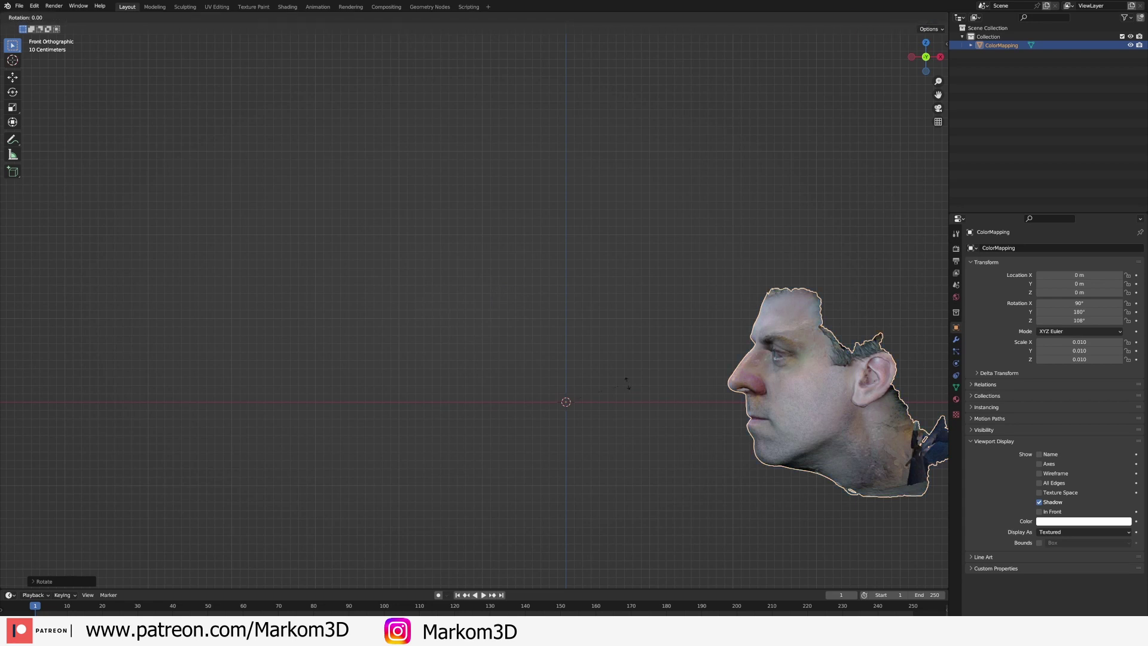
text(90)
key(Return)
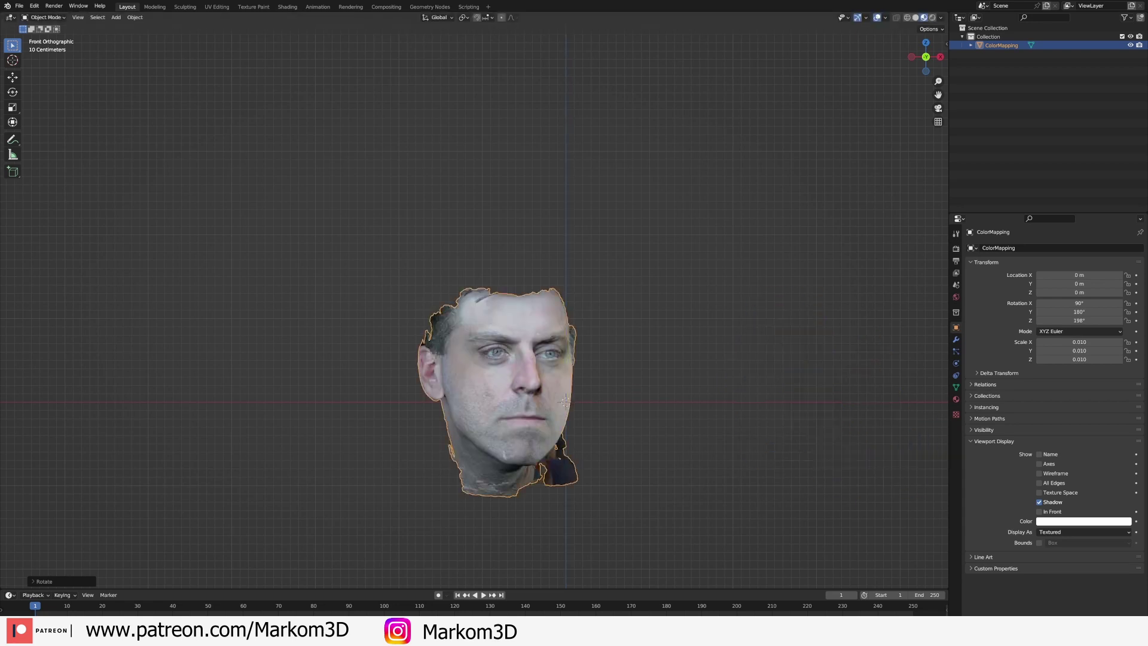
key(r)
key(z)
click(648, 413)
Straighten the head's slight tilt and move it in the front view and along Y to centre it on the world origin
key(g)
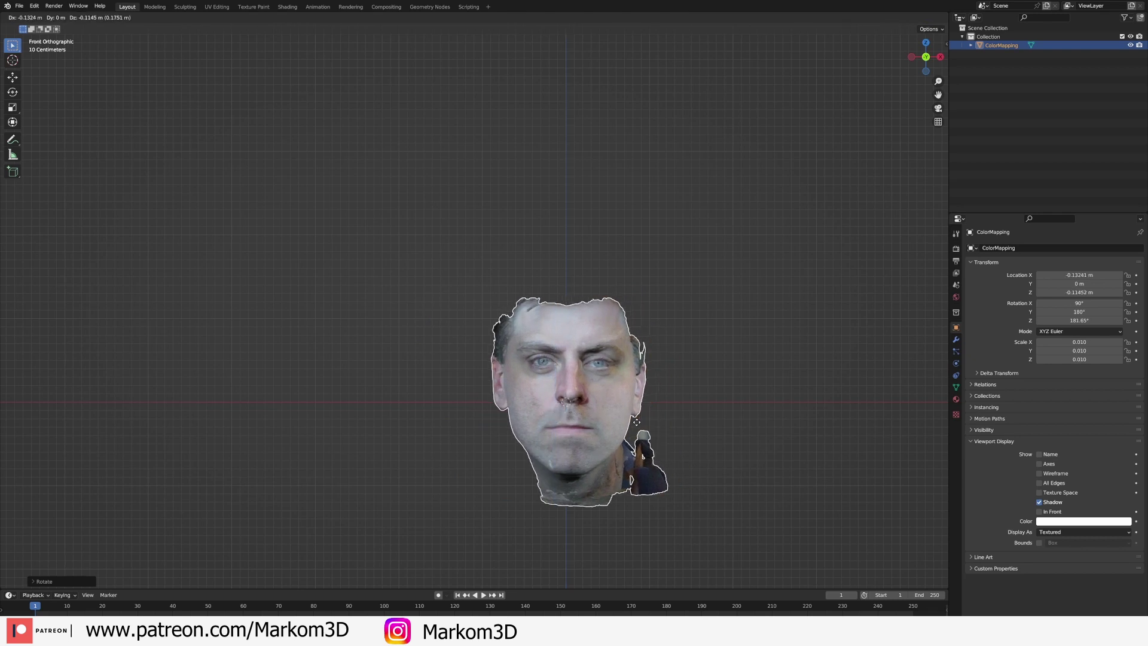
click(630, 428)
key(r)
click(646, 420)
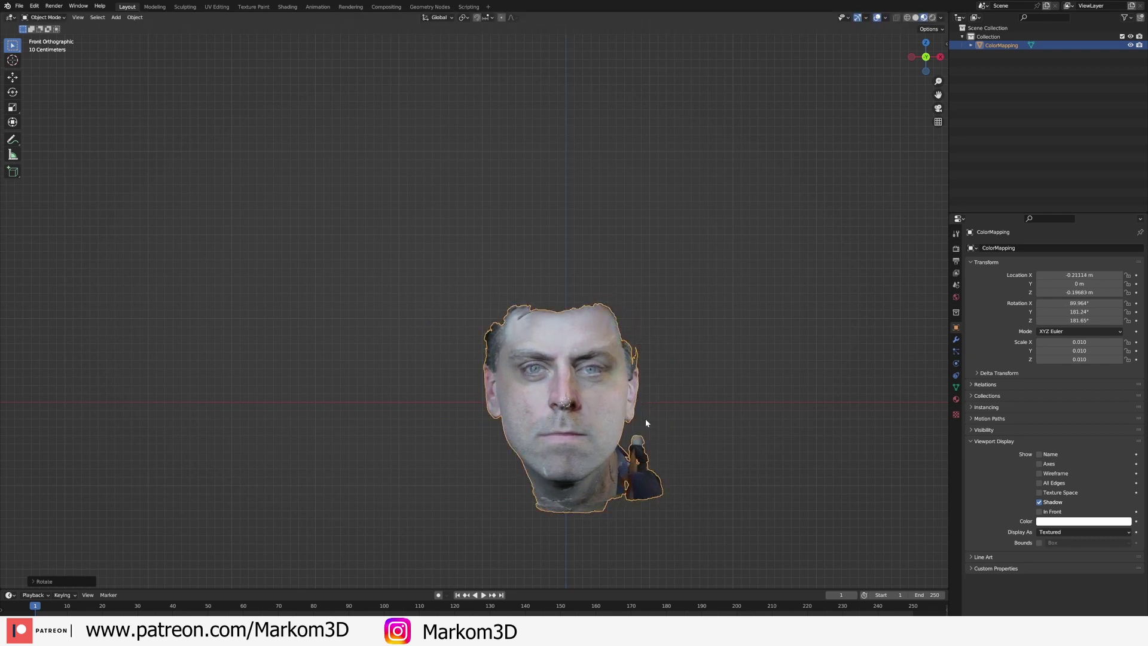
mouse_move(645, 418)
middle_down()
mouse_move(599, 433)
mouse_move(644, 421)
middle_up()
key(g)
key(y)
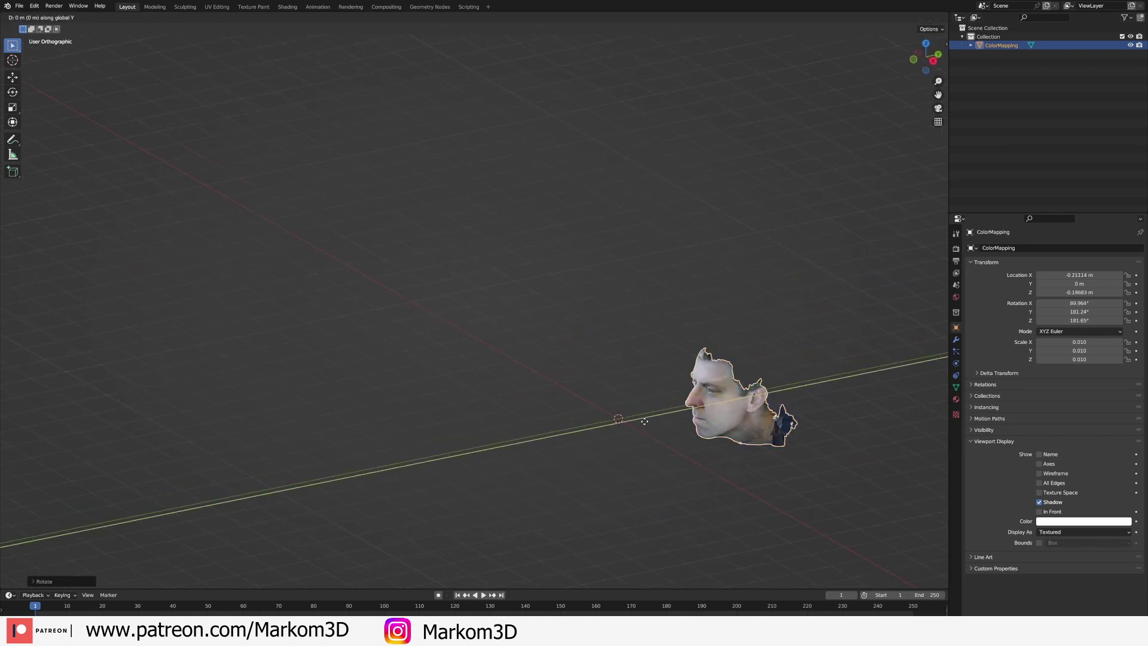
click(553, 451)
Examine the textured head scan up close from the front, the side and below, checking the nose, ear and skin detail
middle_drag(553, 452, 576, 429)
scroll(544, 447, up, 3)
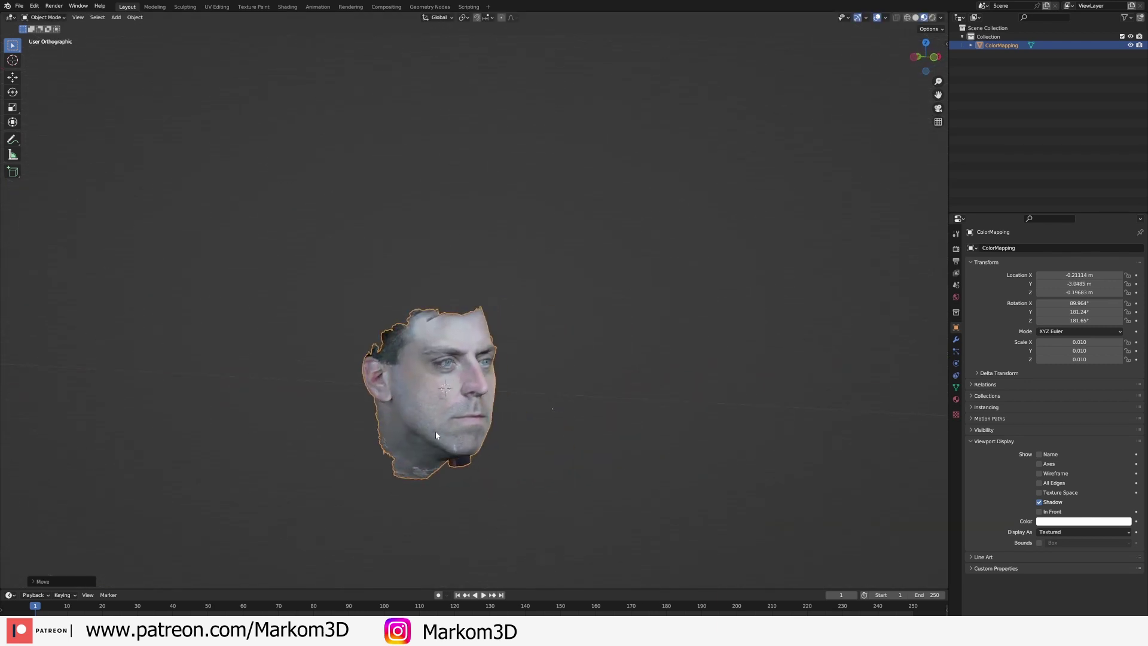
middle_drag(435, 431, 437, 374)
scroll(474, 367, up, 5)
shift+middle_drag(687, 374, 344, 407)
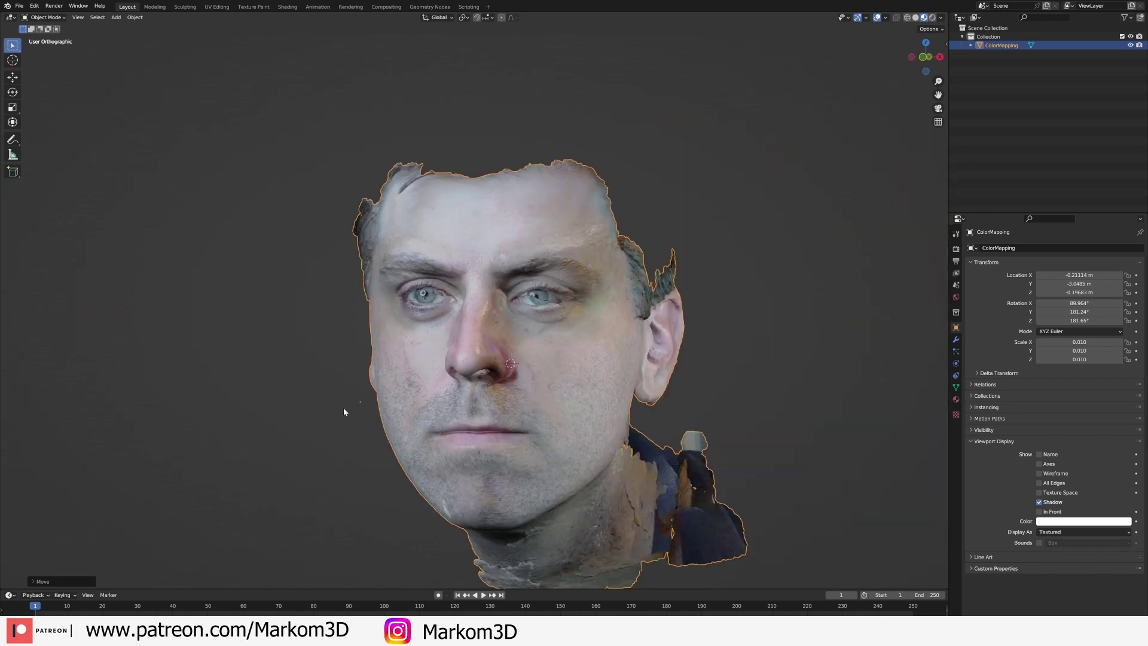
middle_drag(592, 408, 535, 405)
shift+middle_drag(706, 436, 471, 358)
scroll(493, 373, up, 4)
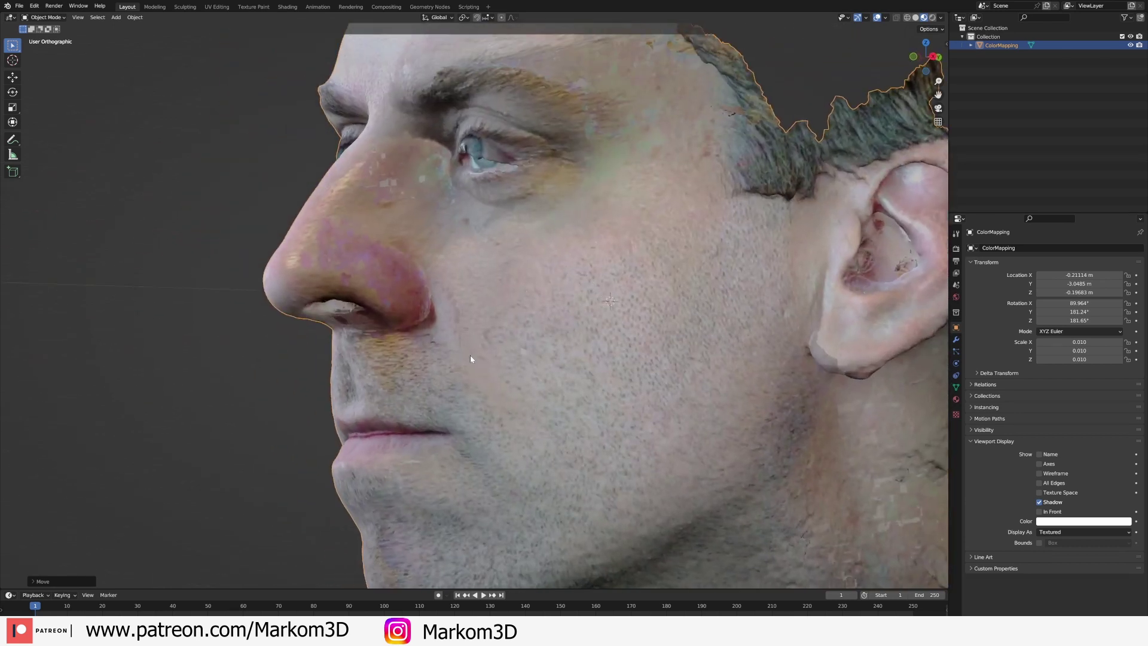
scroll(569, 437, down, 4)
middle_drag(384, 474, 547, 444)
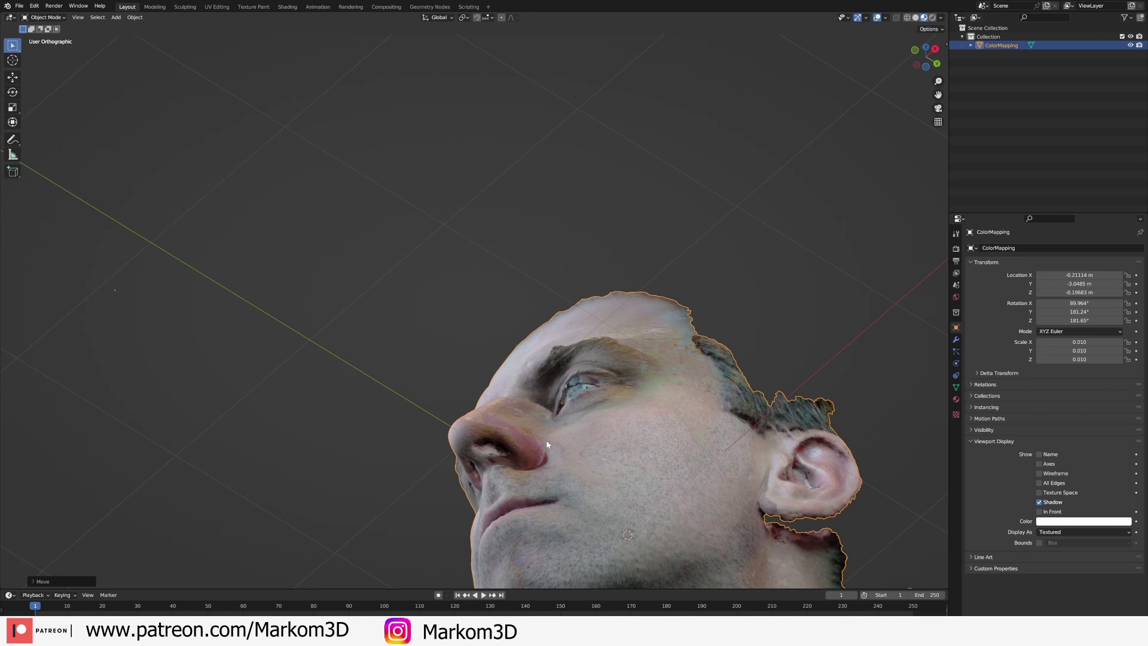
shift+middle_drag(583, 456, 536, 411)
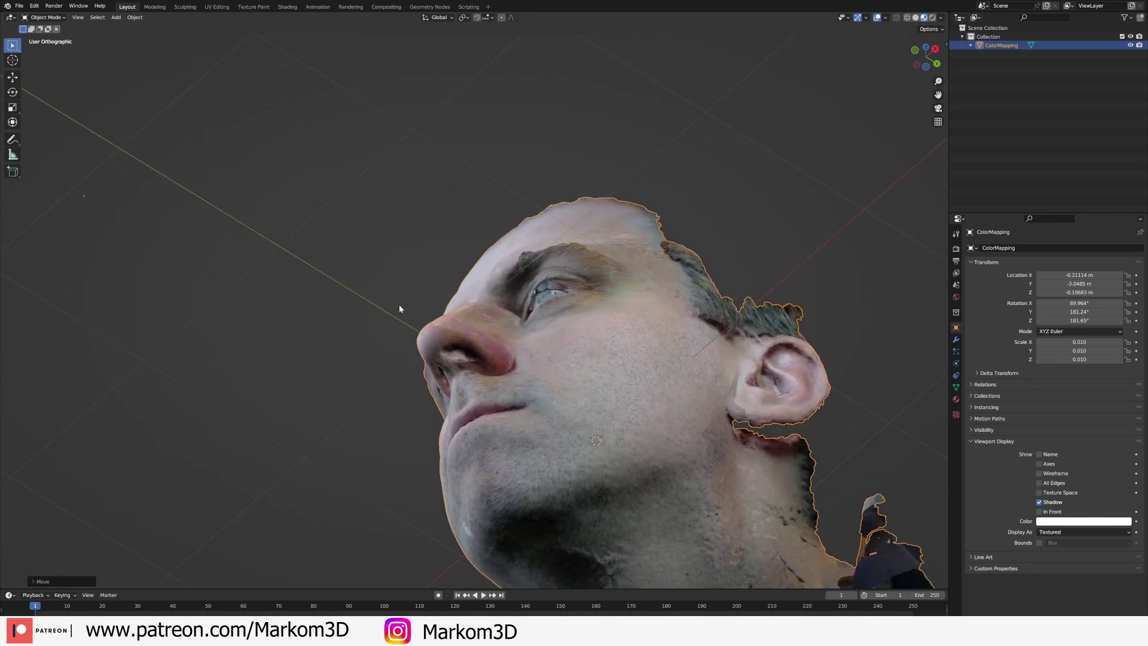
Export only the selected head scan as a Wavefront OBJ to Downloads, overwriting ColorMapping_Rotation.obj
click(19, 5)
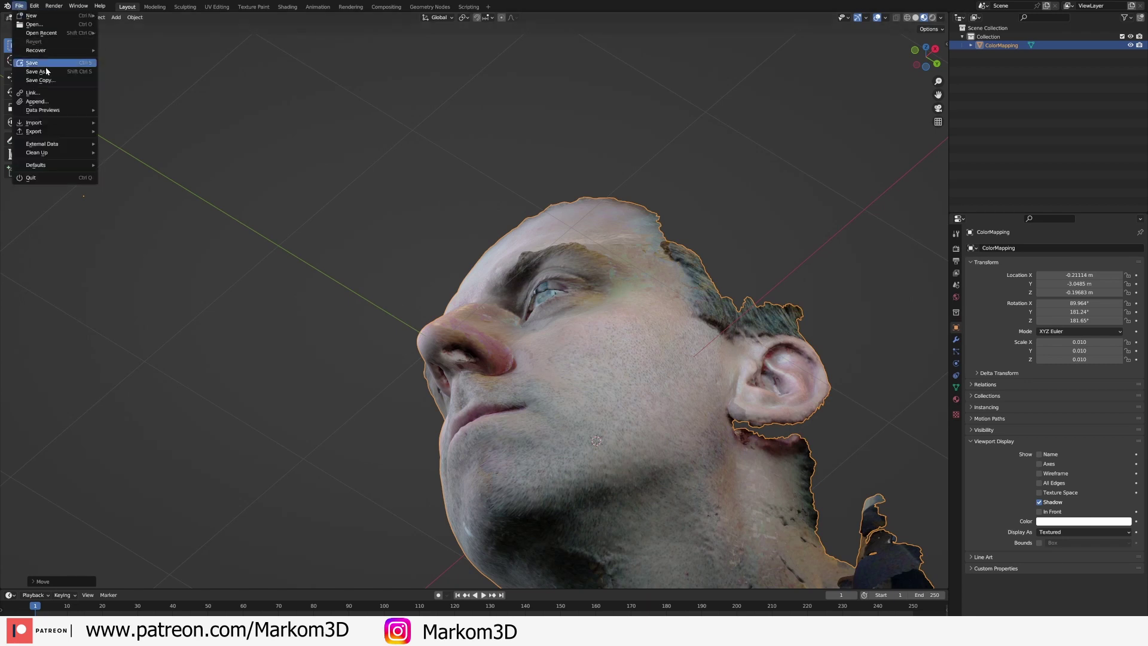
mouse_move(53, 131)
click(155, 180)
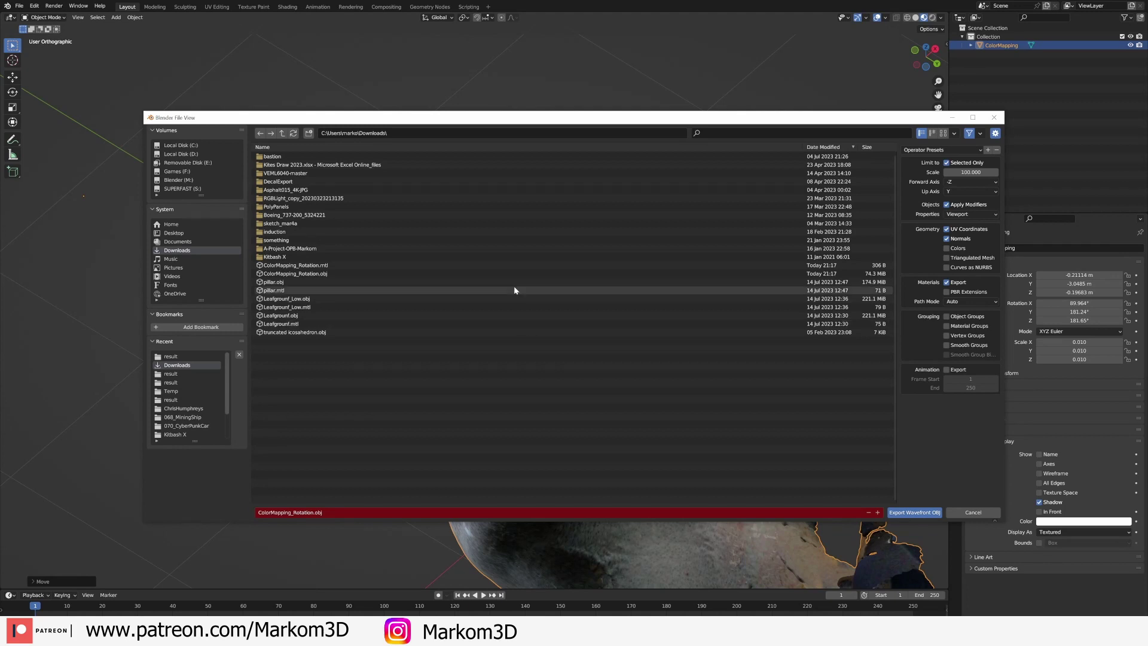
click(519, 273)
click(919, 514)
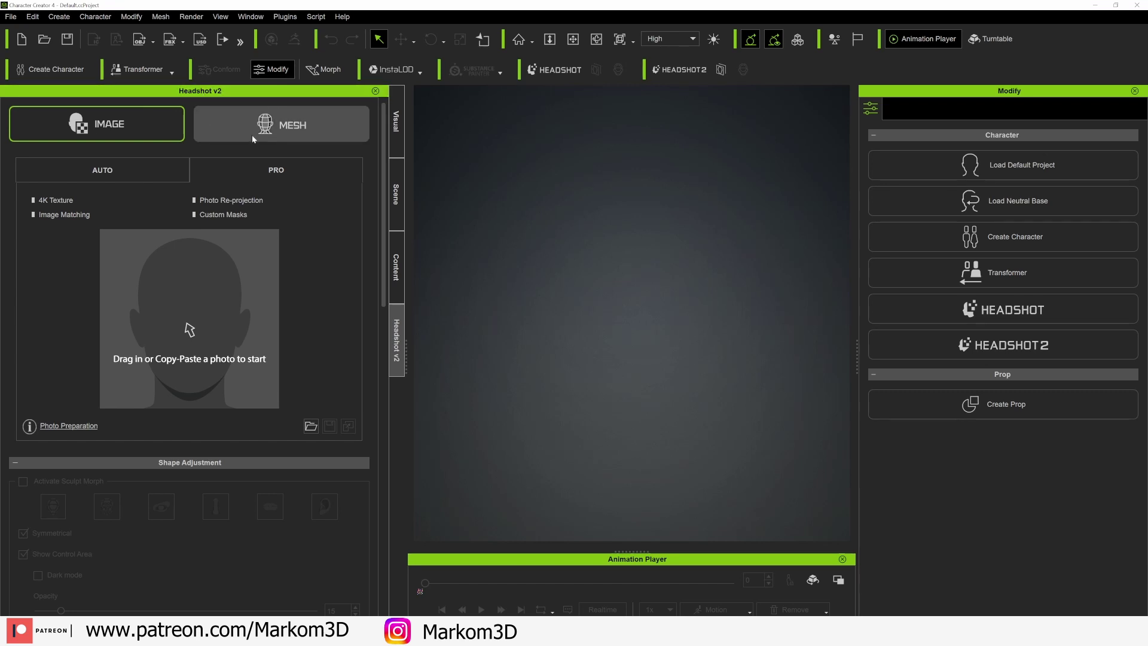
Switch to Character Creator 4, set Headshot v2 to mesh mode and import ColorMapping_Rotation from Downloads
click(252, 134)
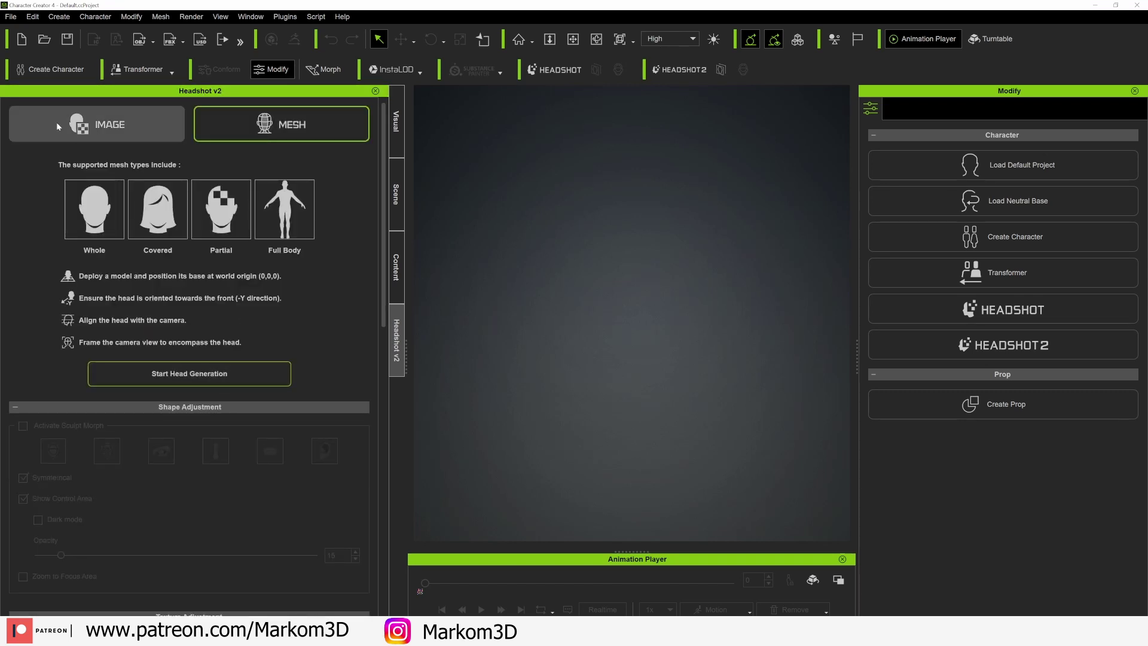
click(11, 16)
mouse_move(82, 113)
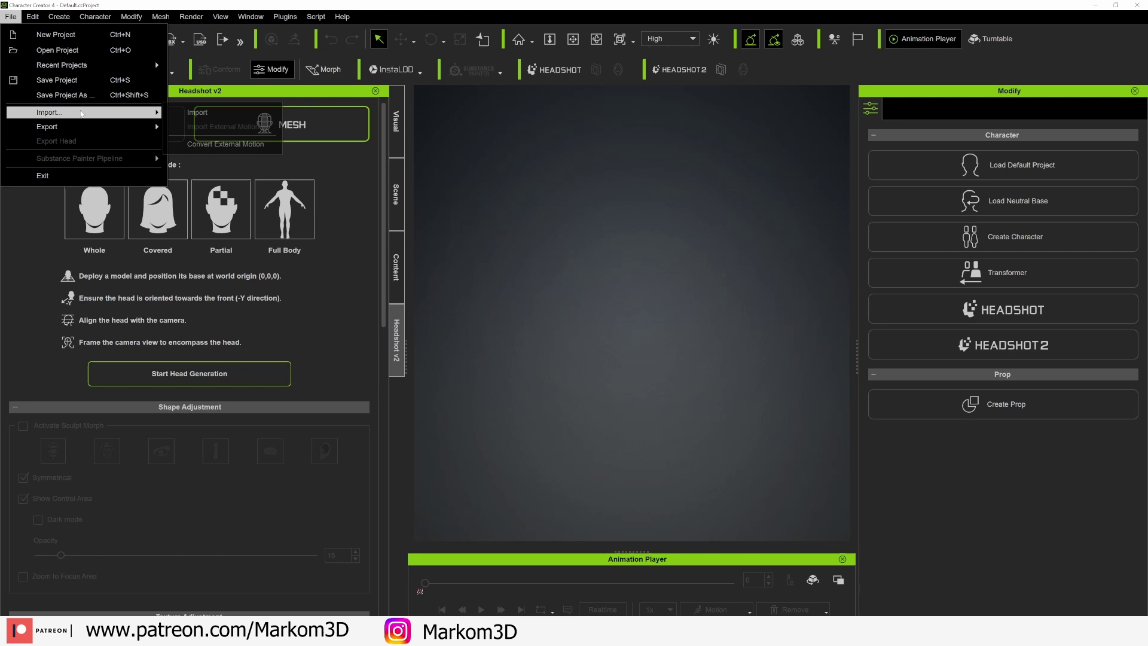
click(197, 113)
click(138, 92)
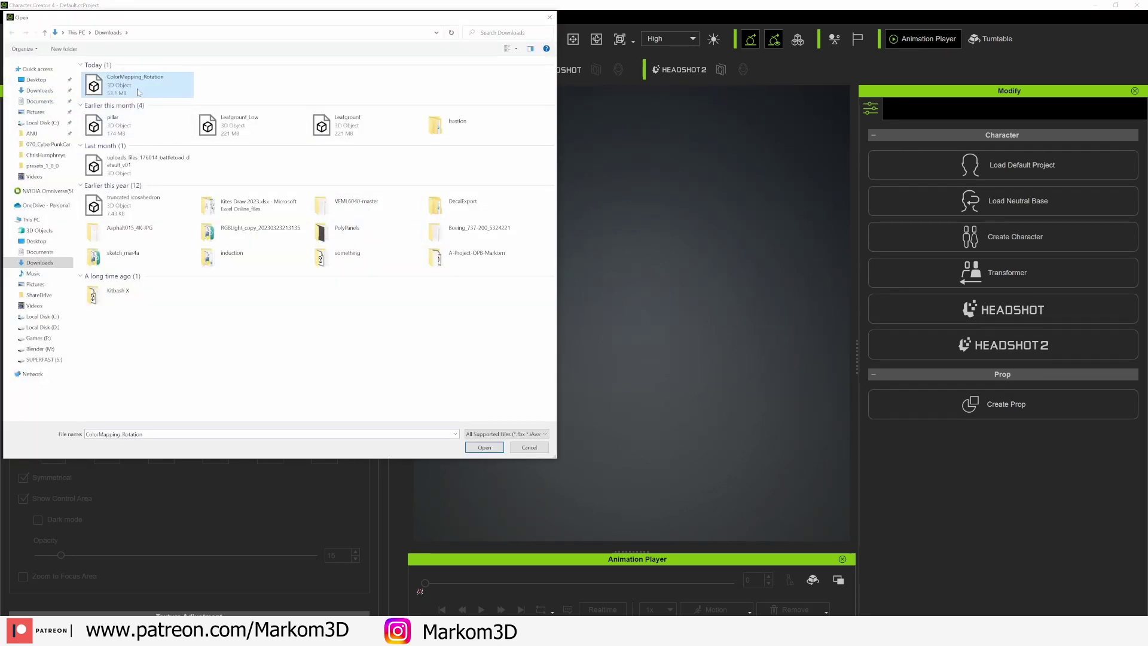
click(494, 449)
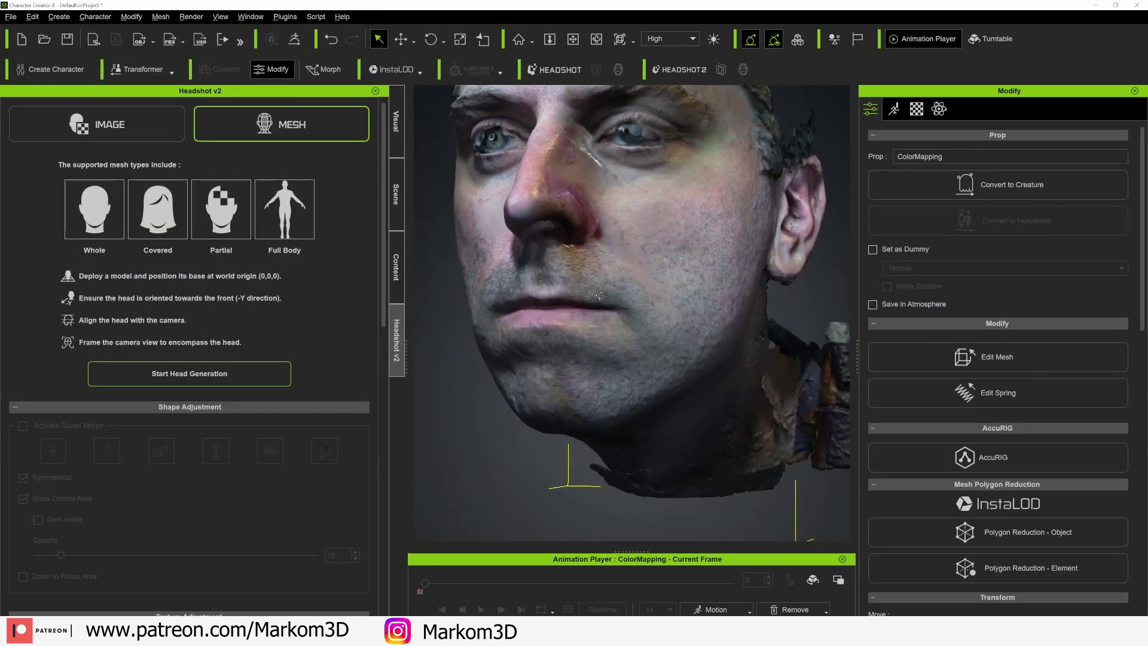
Turn the imported scan to face the camera and start head generation from it
right_drag(598, 323, 538, 311)
click(205, 377)
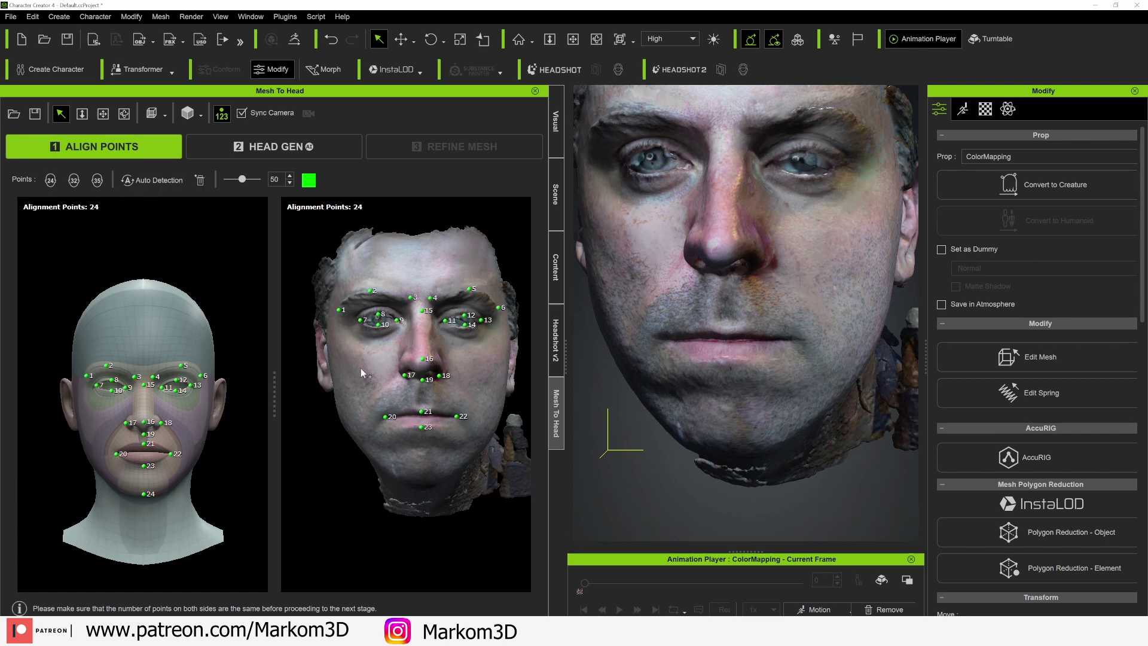
Move alignment point 8 on the scan onto the edge of the upper eyelid
scroll(361, 368, up, 10)
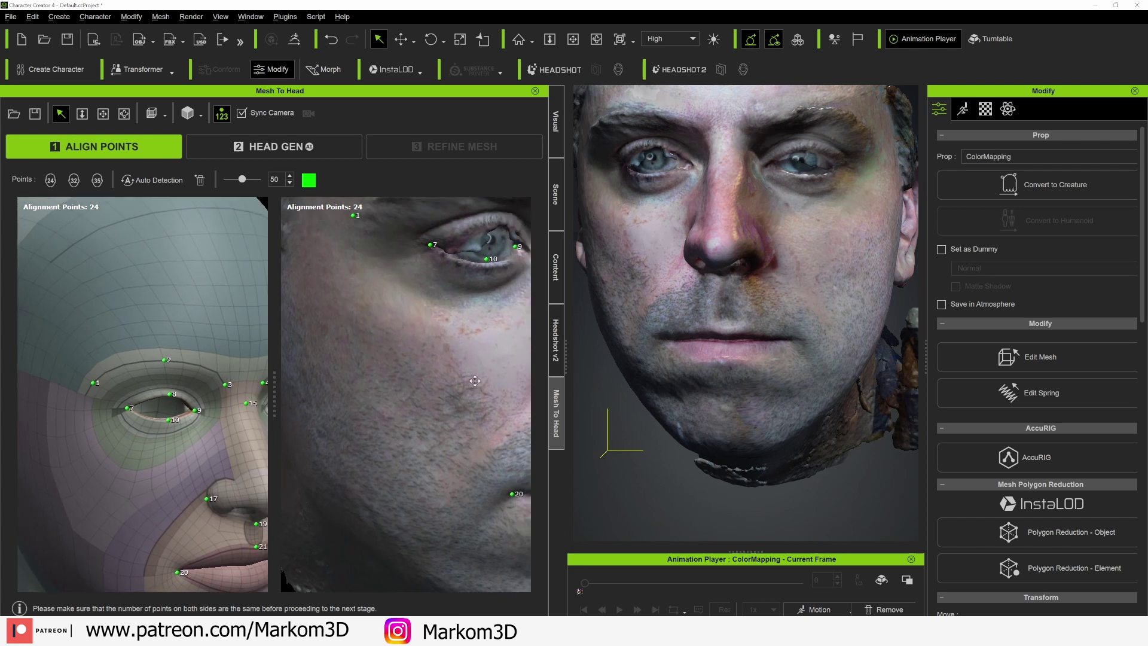
scroll(475, 381, down, 2)
click(469, 281)
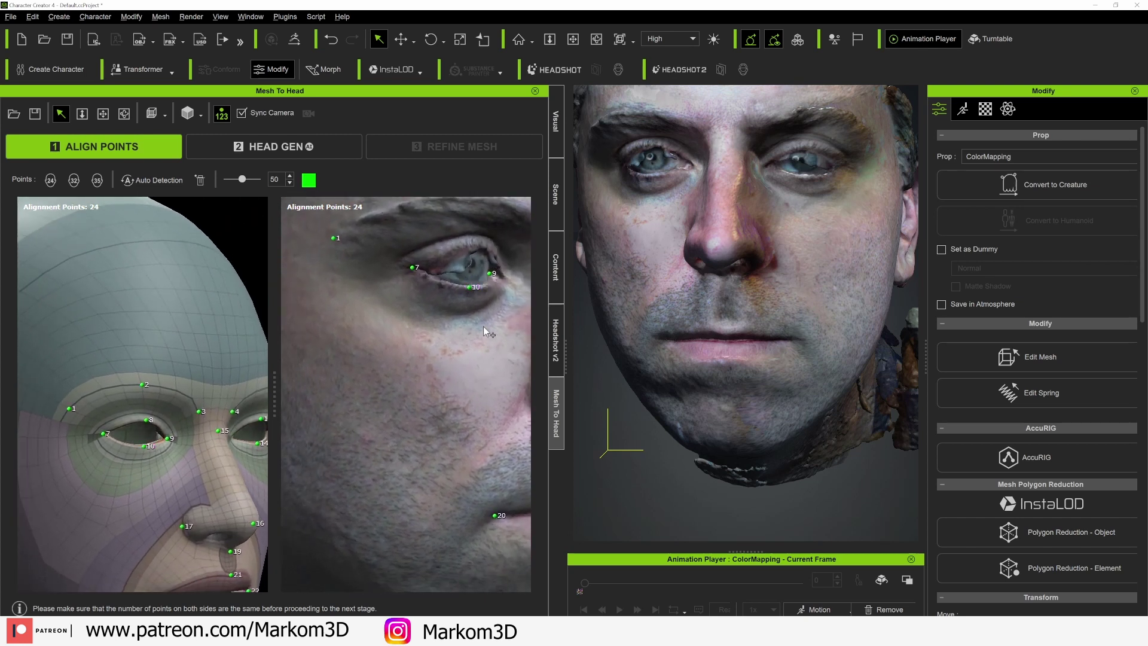
right_drag(483, 327, 361, 355)
drag(336, 304, 340, 294)
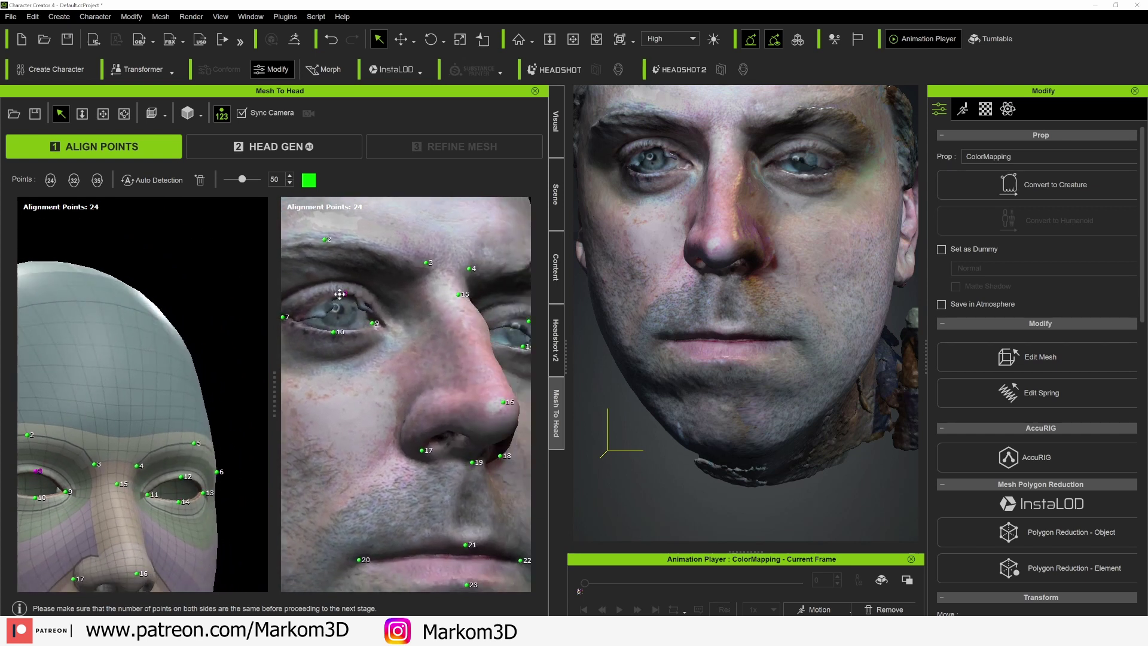
Adjust the scan's alignment points 17 at the nostril's outer edge, 20 at the mouth corner and 24 on the chin
right_drag(389, 432, 503, 455)
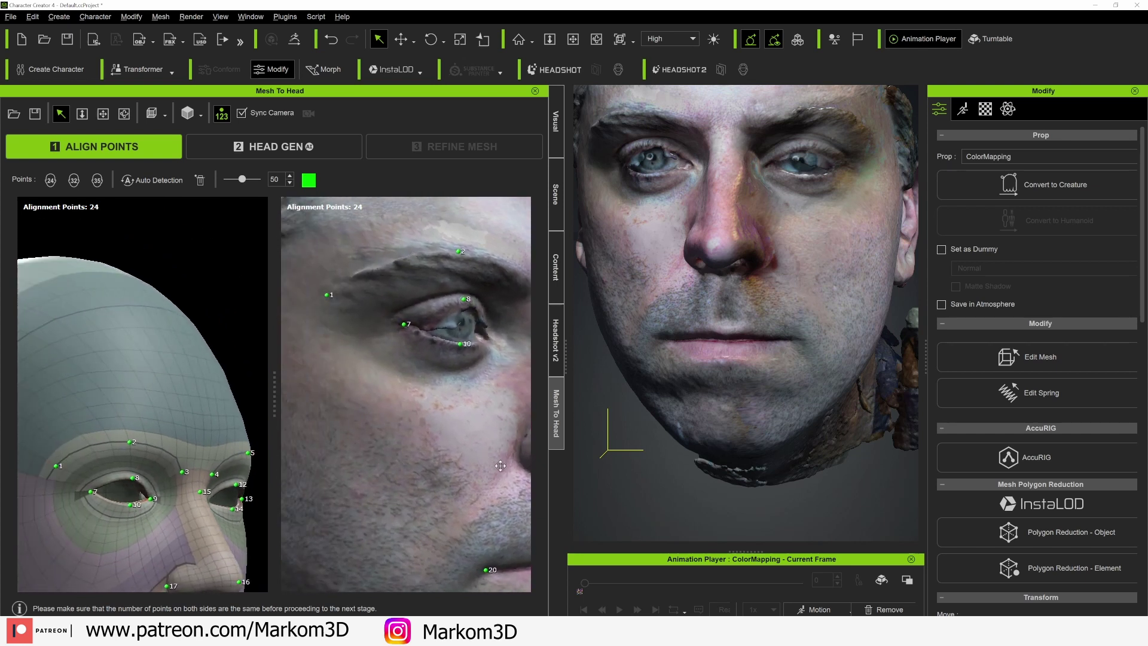
middle_drag(503, 454, 421, 411)
drag(414, 394, 383, 384)
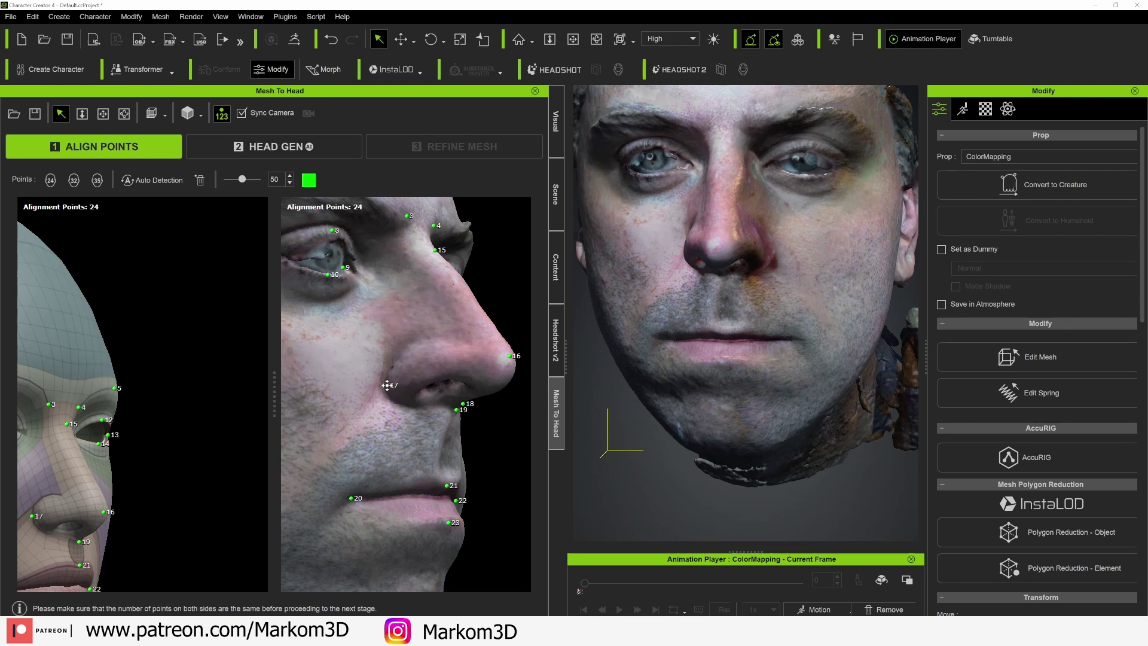
middle_drag(167, 486, 256, 340)
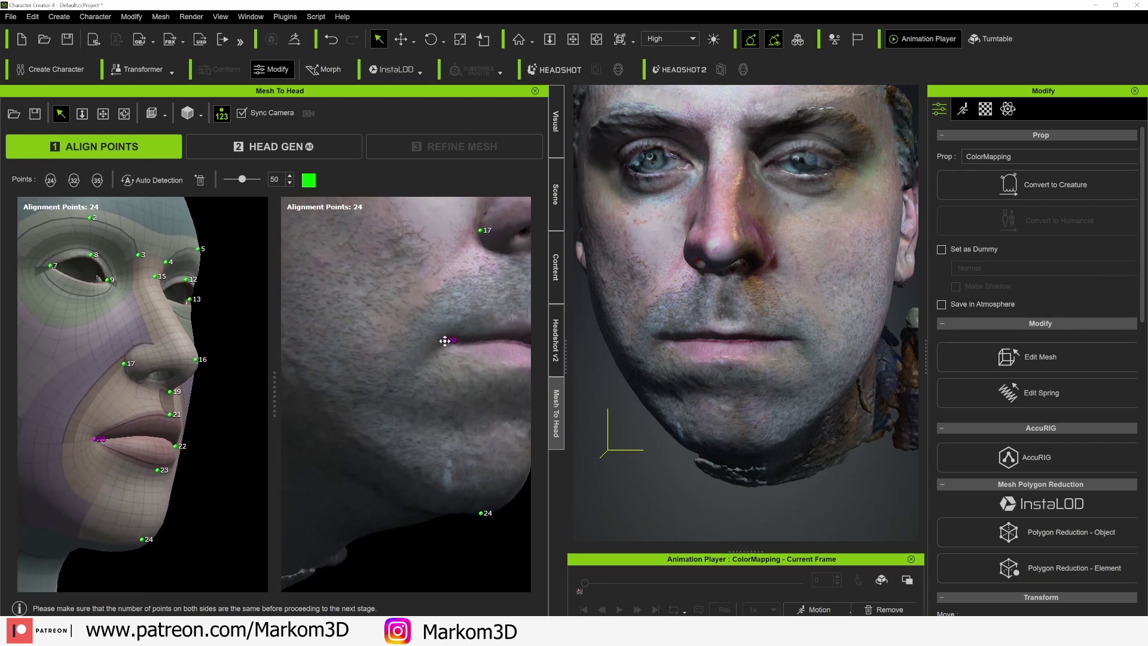
drag(445, 341, 444, 343)
drag(480, 513, 492, 504)
Add matching alignment points 25, 26 and 27 along the front of the ear on the scan and the base head
right_drag(492, 504, 341, 529)
middle_drag(502, 275, 492, 418)
scroll(493, 419, down, 3)
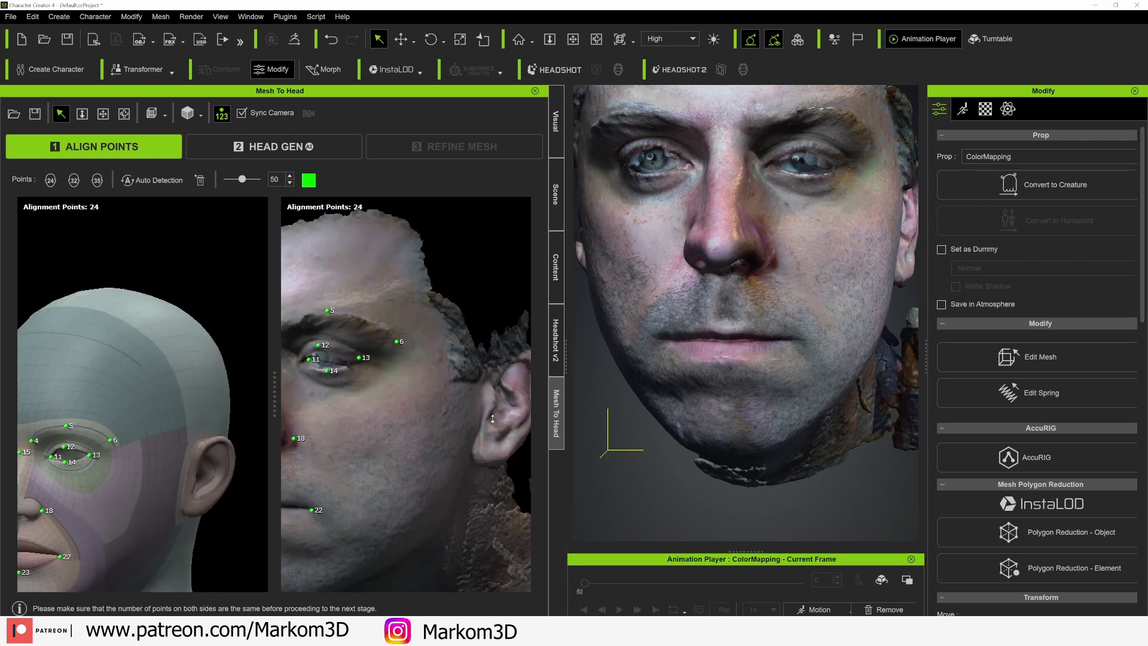
scroll(493, 418, down, 3)
middle_drag(405, 451, 411, 404)
right_drag(411, 405, 265, 311)
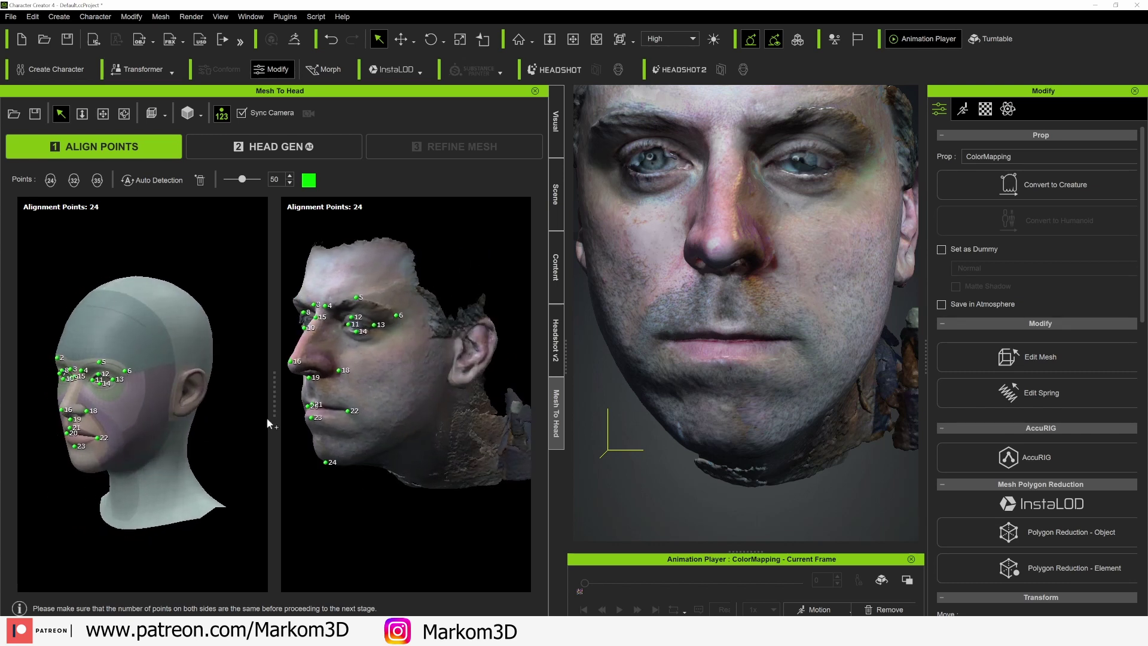
click(453, 351)
click(170, 392)
click(449, 368)
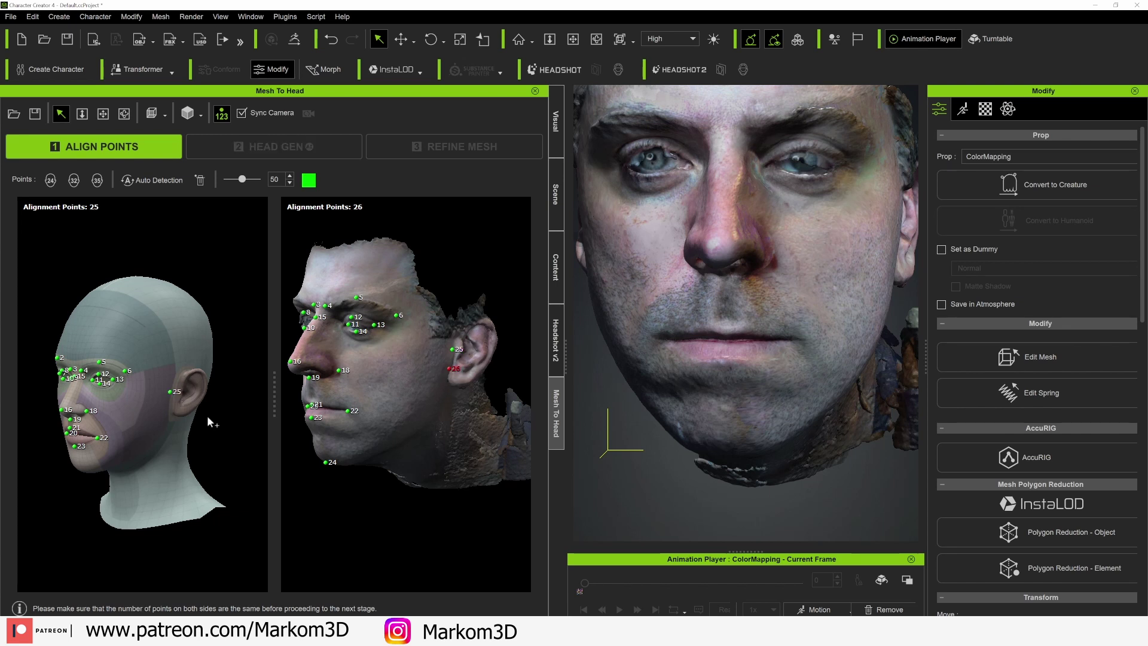
click(169, 406)
click(175, 377)
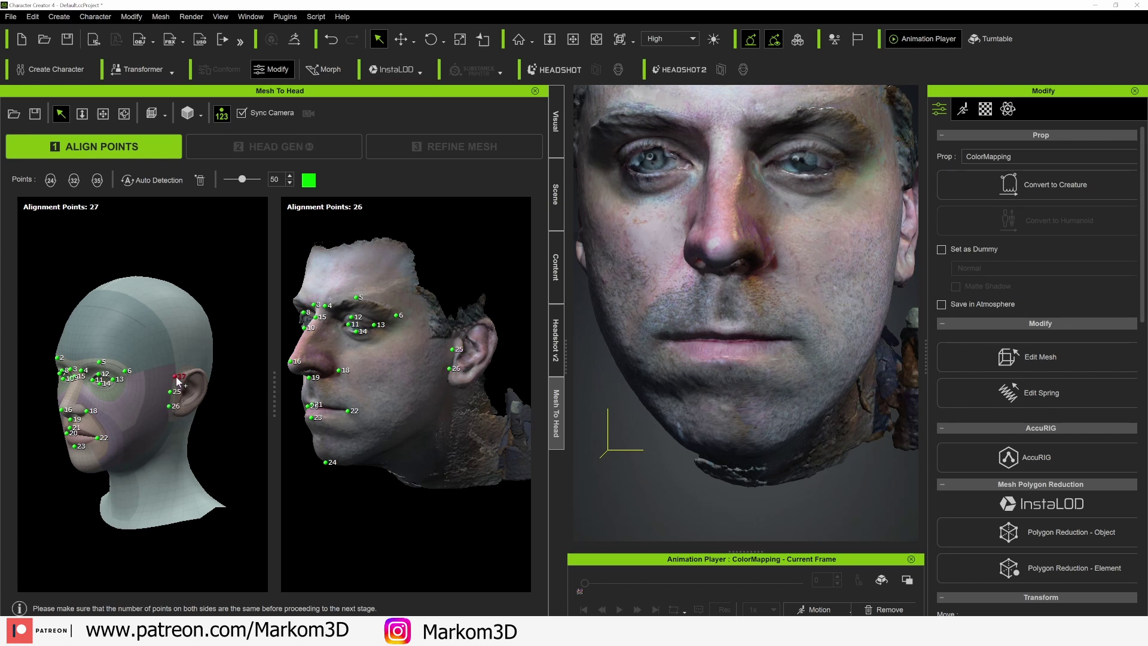
click(454, 344)
click(455, 338)
Generate the head from the alignment points and restrict the effective area to the face
right_drag(376, 408, 632, 408)
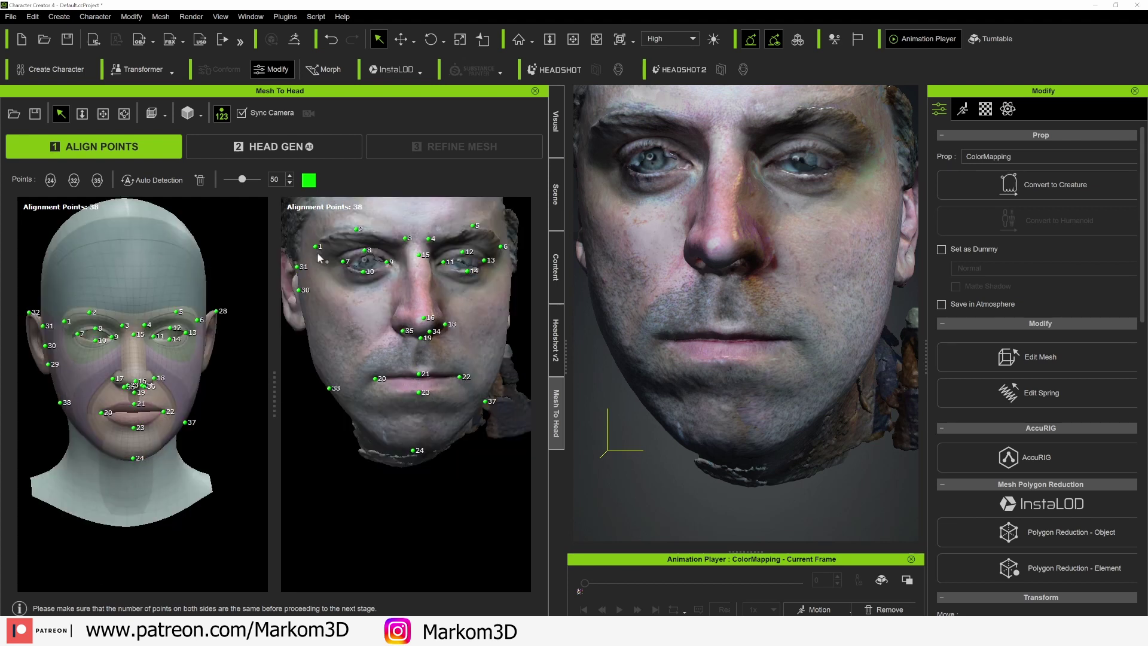
click(280, 144)
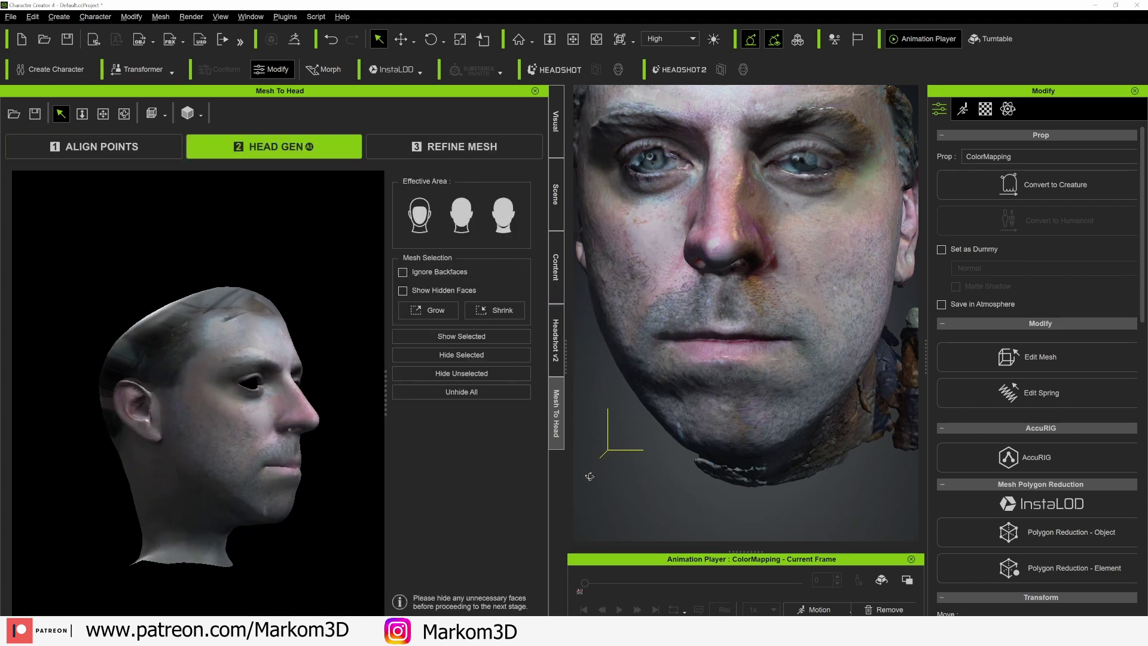
mouse_move(120, 500)
right_down()
mouse_move(256, 485)
mouse_move(126, 489)
right_up()
middle_drag(126, 489, 412, 418)
middle_drag(364, 455, 160, 456)
double_click(295, 467)
right_drag(165, 465, 553, 455)
right_drag(303, 457, 266, 489)
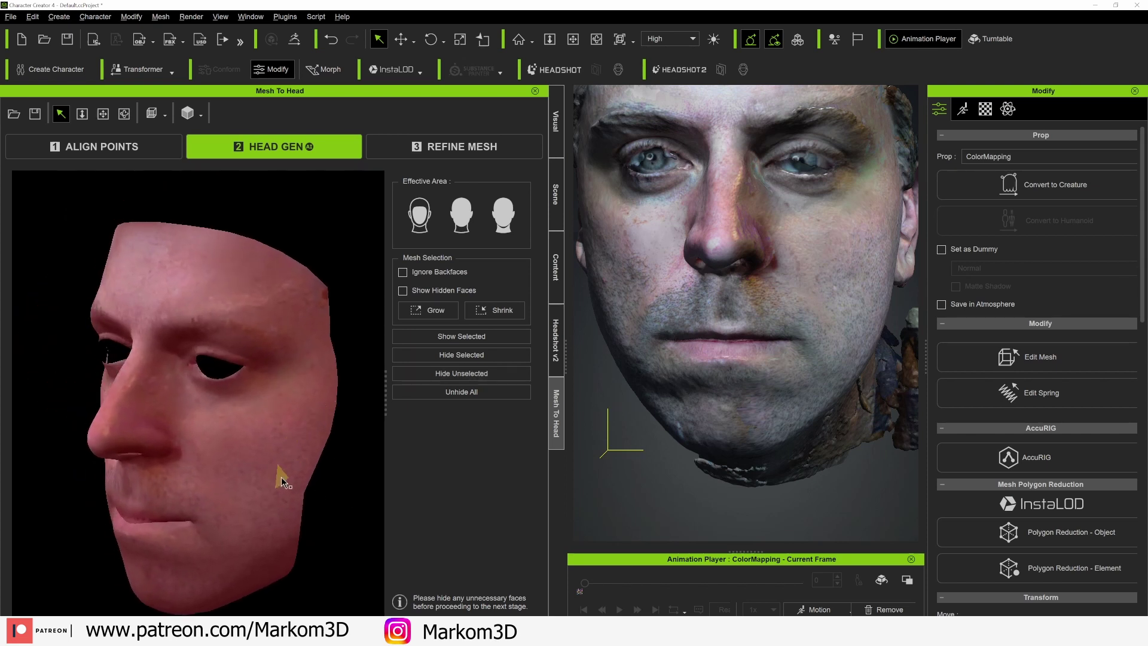
Compare the generated face with the original scan in profile, checking the nose, lips and chin
scroll(252, 359, up, 5)
middle_drag(236, 323, 111, 386)
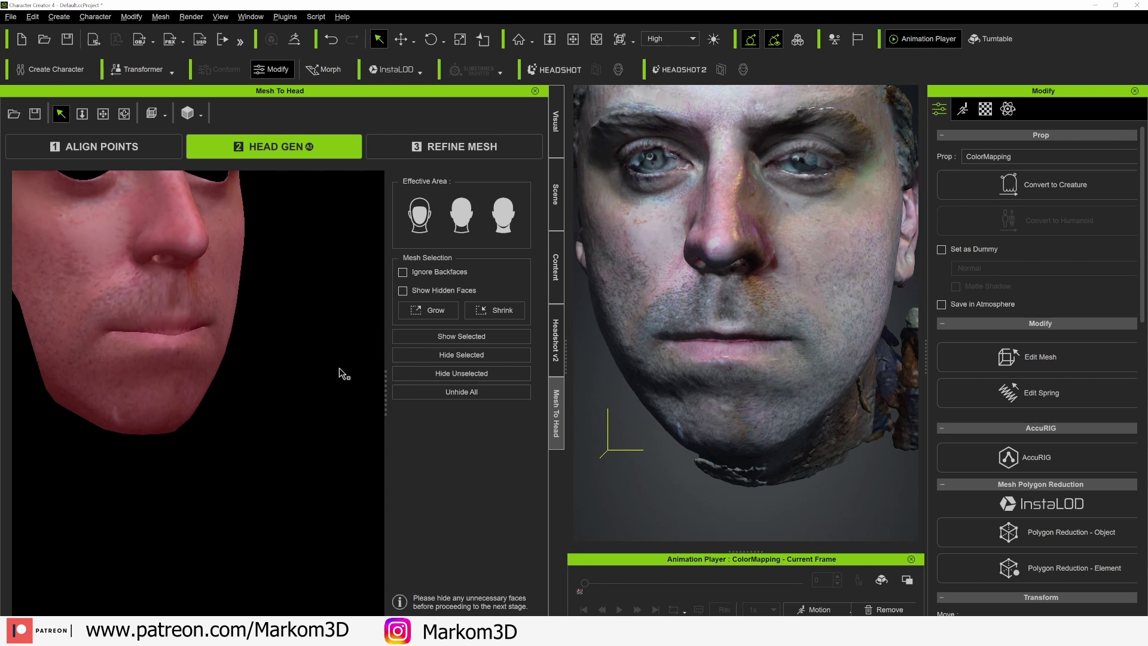
right_drag(344, 374, 691, 425)
middle_drag(385, 464, 263, 477)
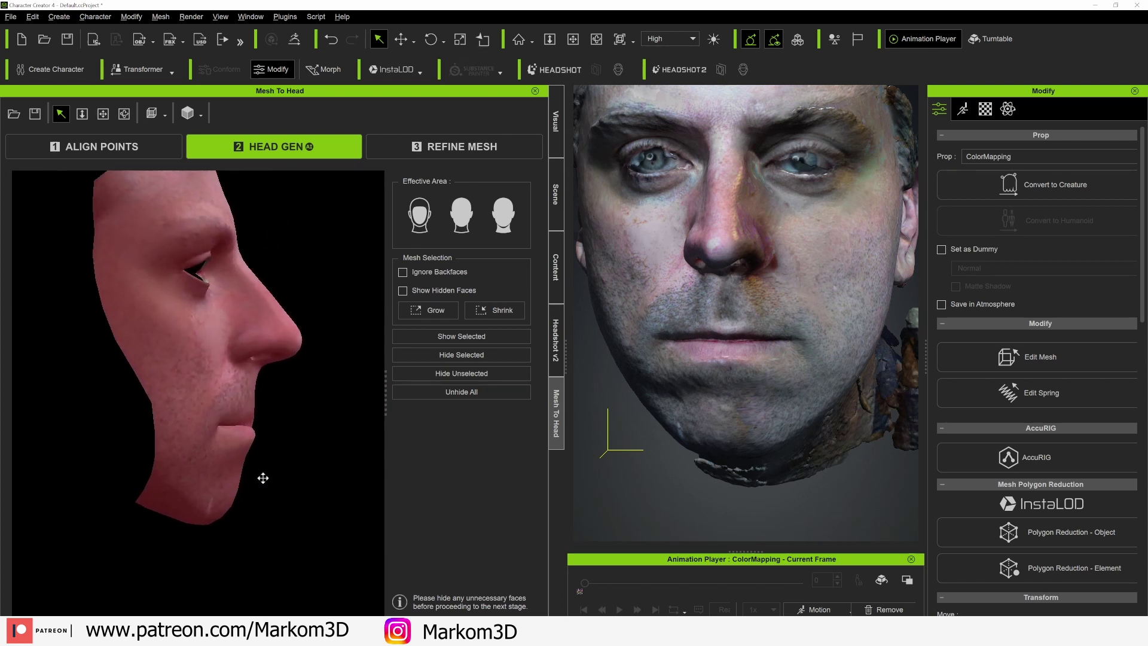
right_drag(705, 404, 788, 359)
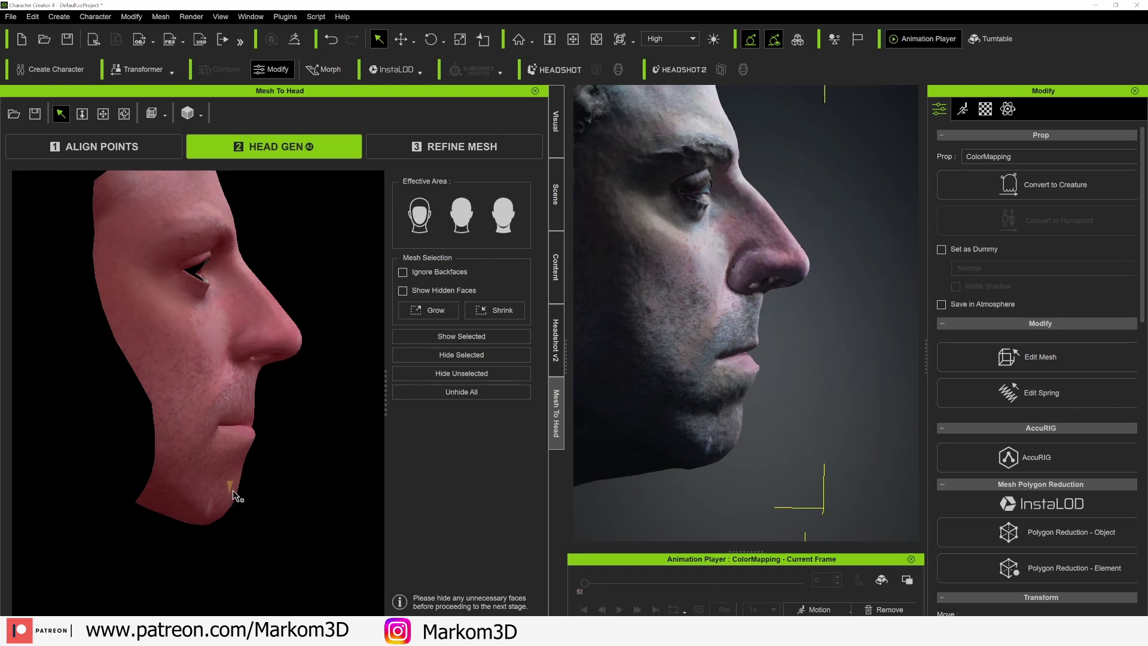
middle_drag(233, 494, 257, 456)
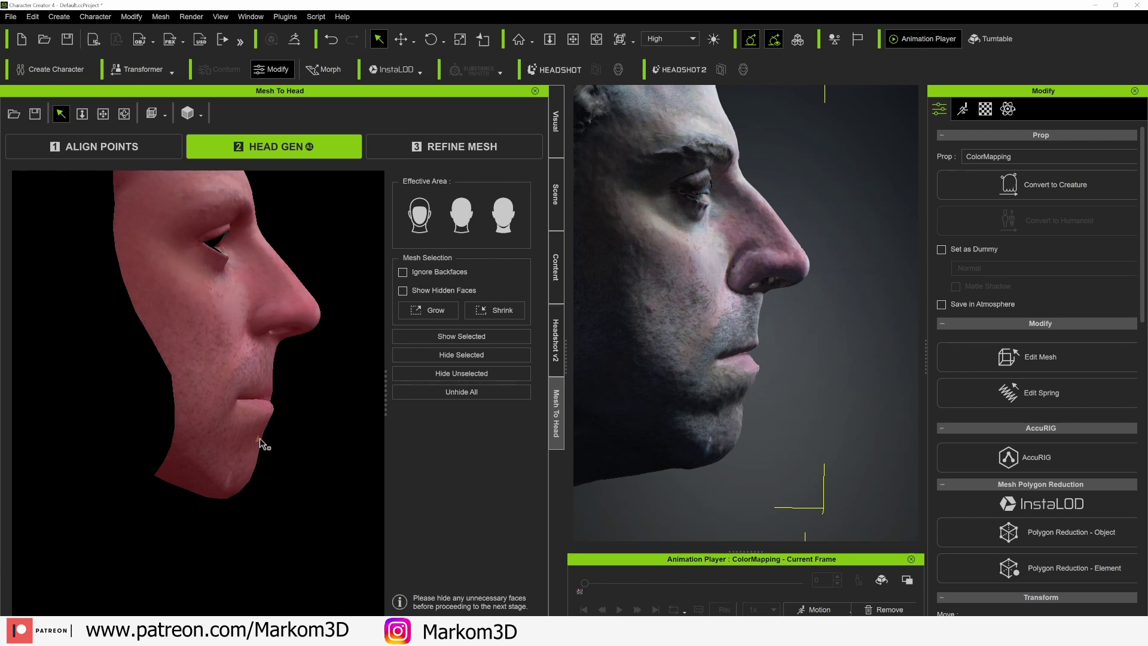
Proceed to mesh refinement, attach the head to the Male body with texture mask Type 2, and generate the character
click(463, 146)
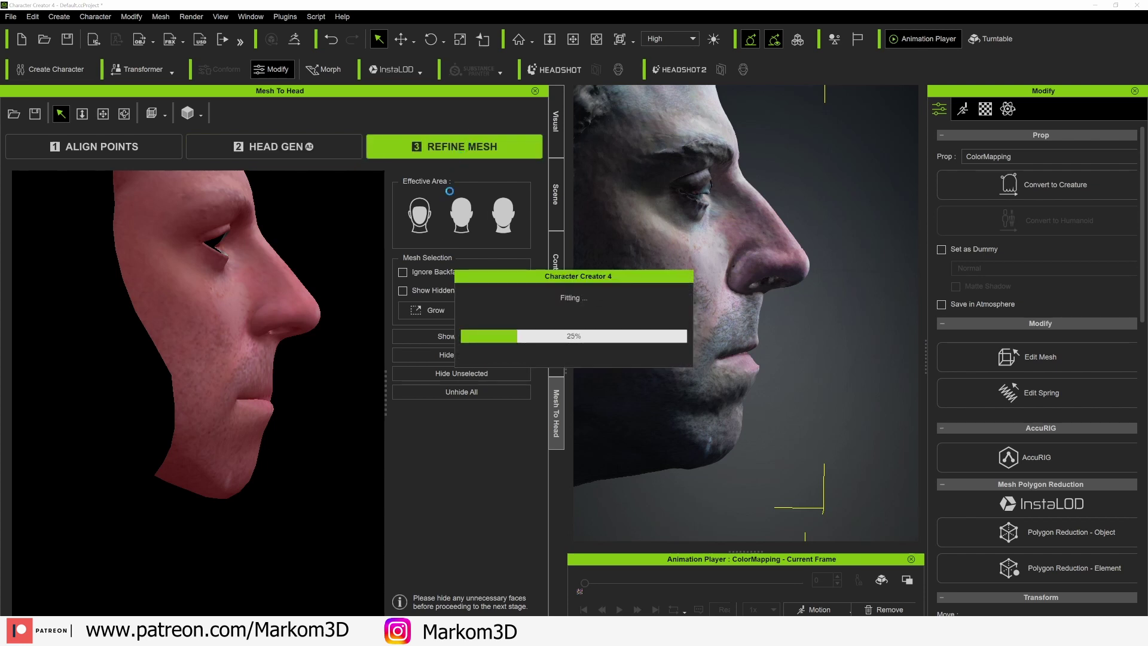
click(461, 597)
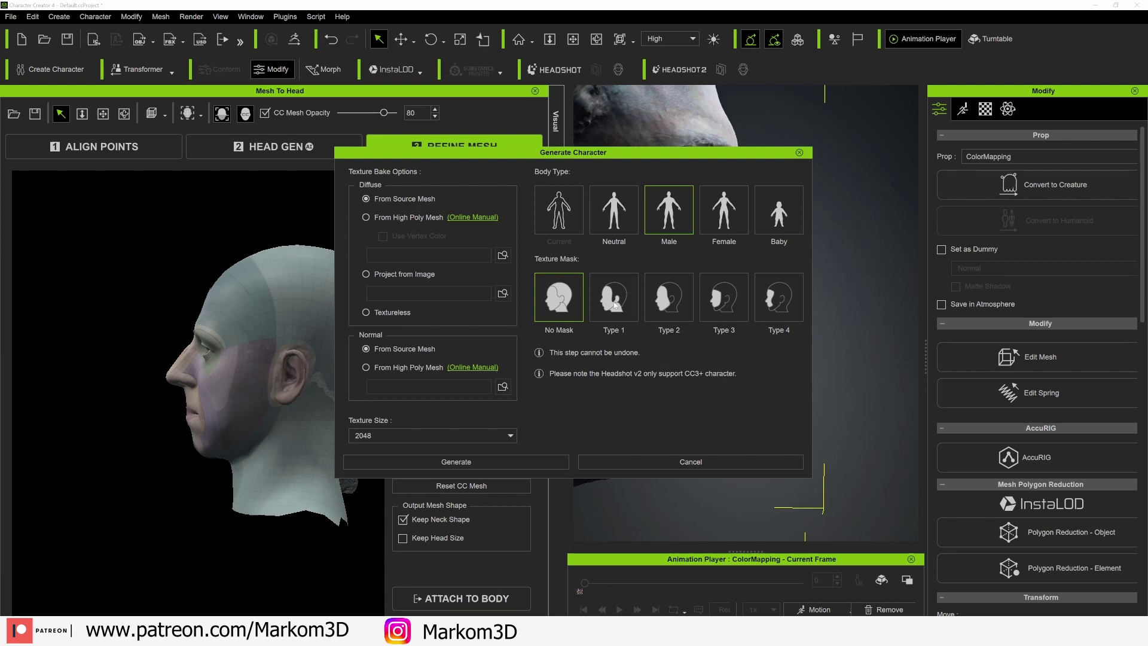
click(670, 305)
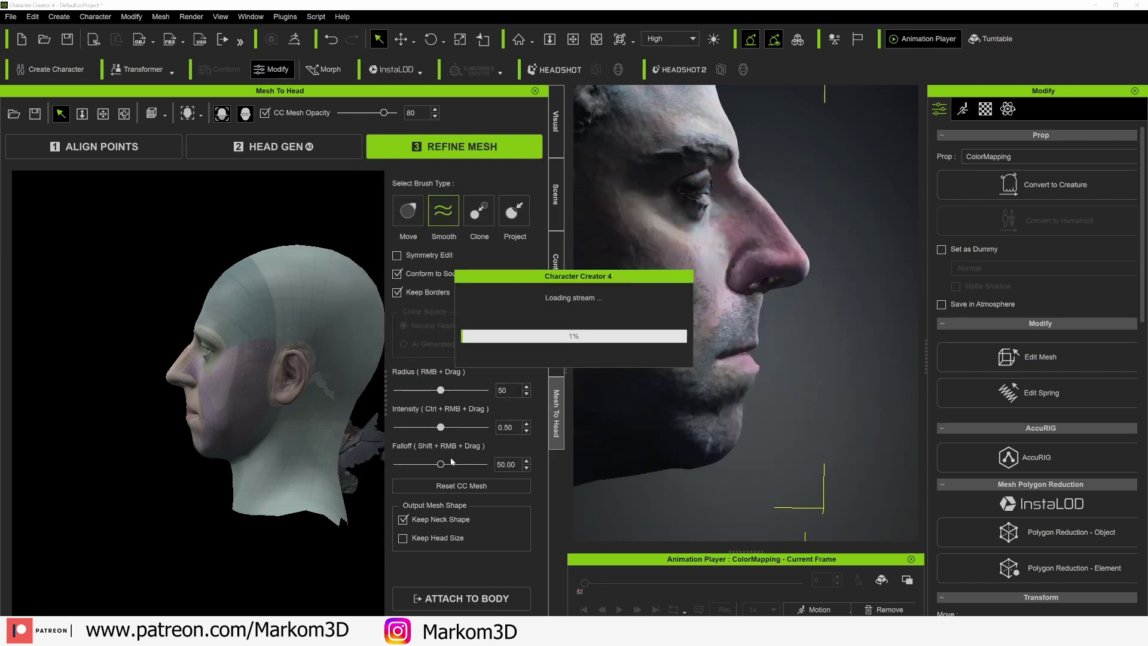
click(699, 403)
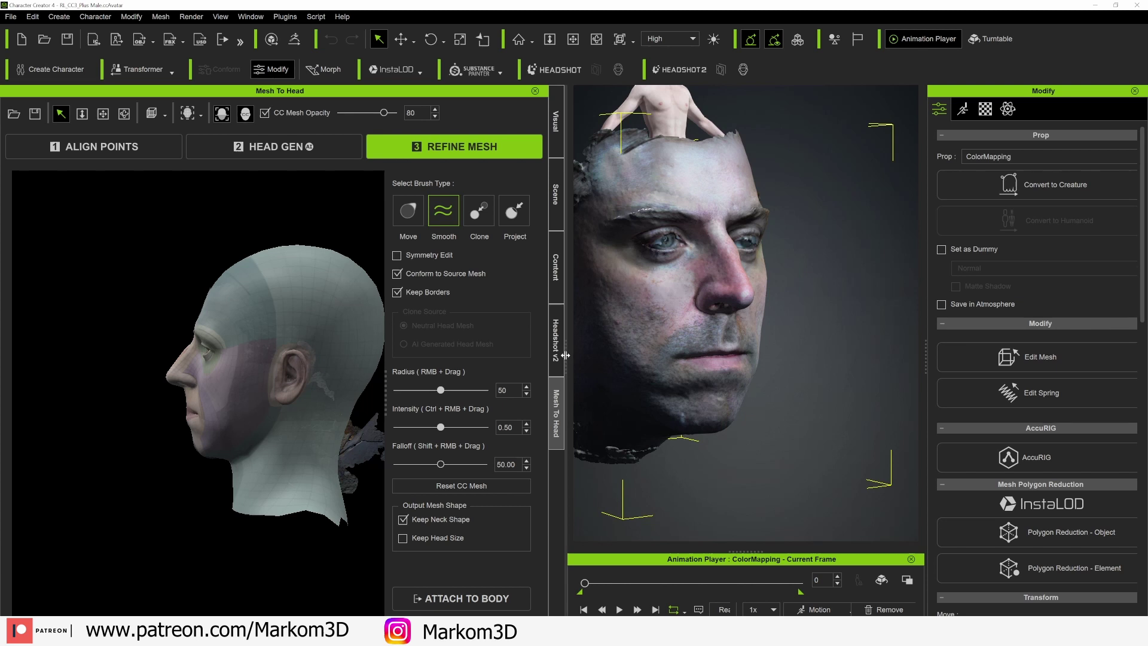
Narrow the side panel, show the scene's object list and hide the ColorMapping scan prop
drag(566, 323, 297, 318)
click(396, 195)
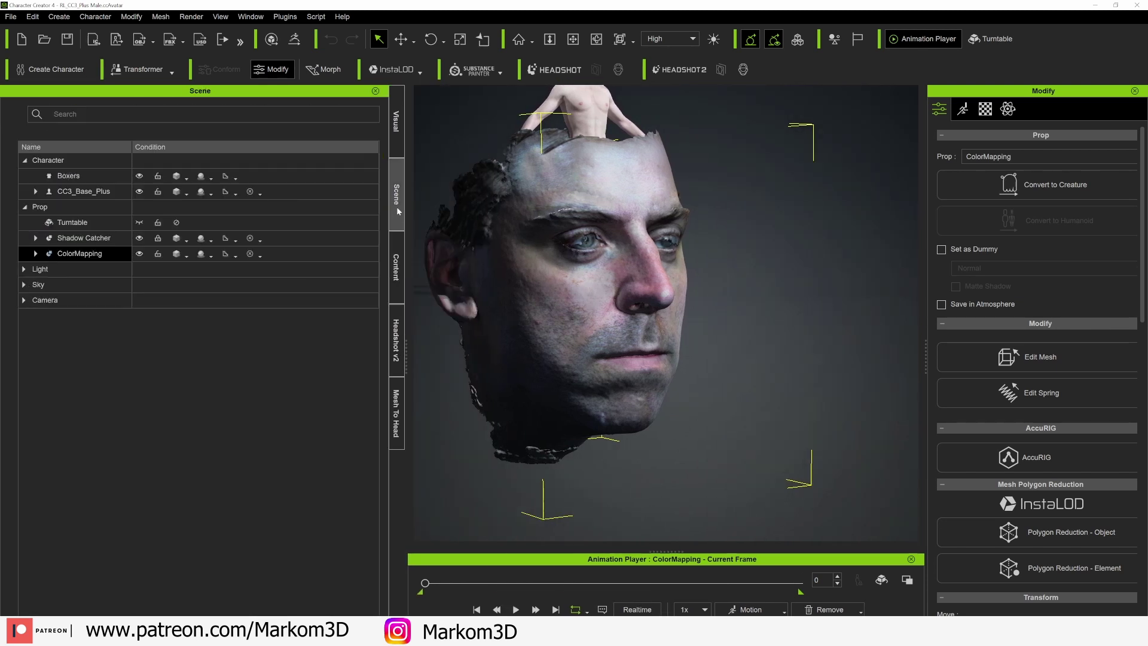
click(139, 253)
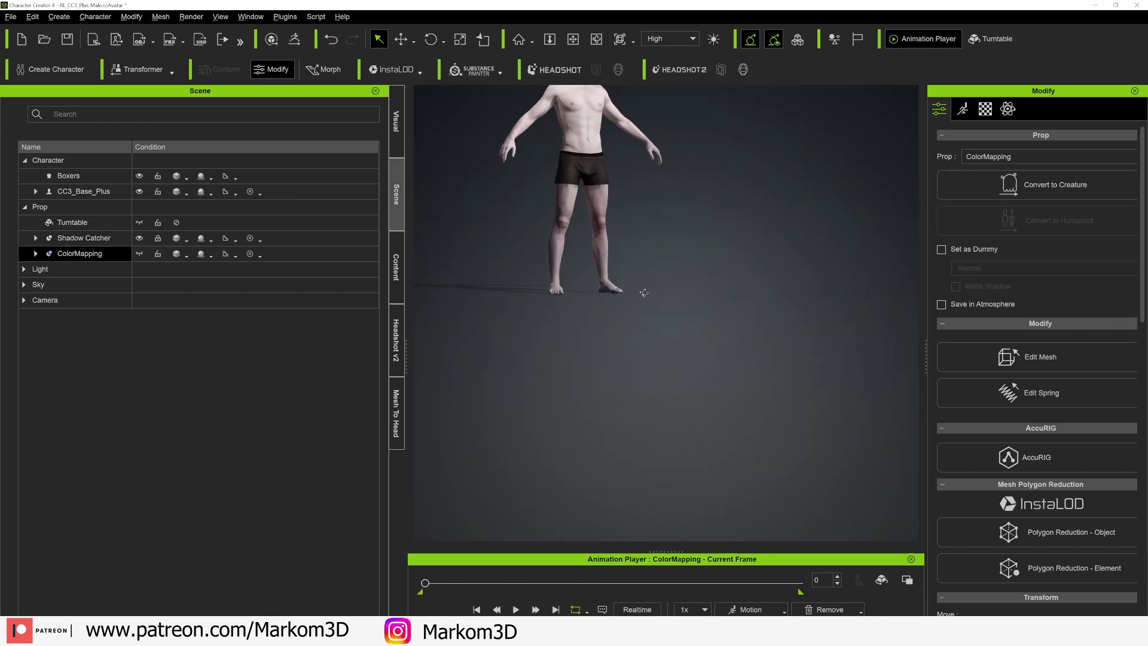
Select the CC3_Base_Plus character with its face in close view and set its display to an open mouth
scroll(622, 373, down, 5)
scroll(622, 374, up, 6)
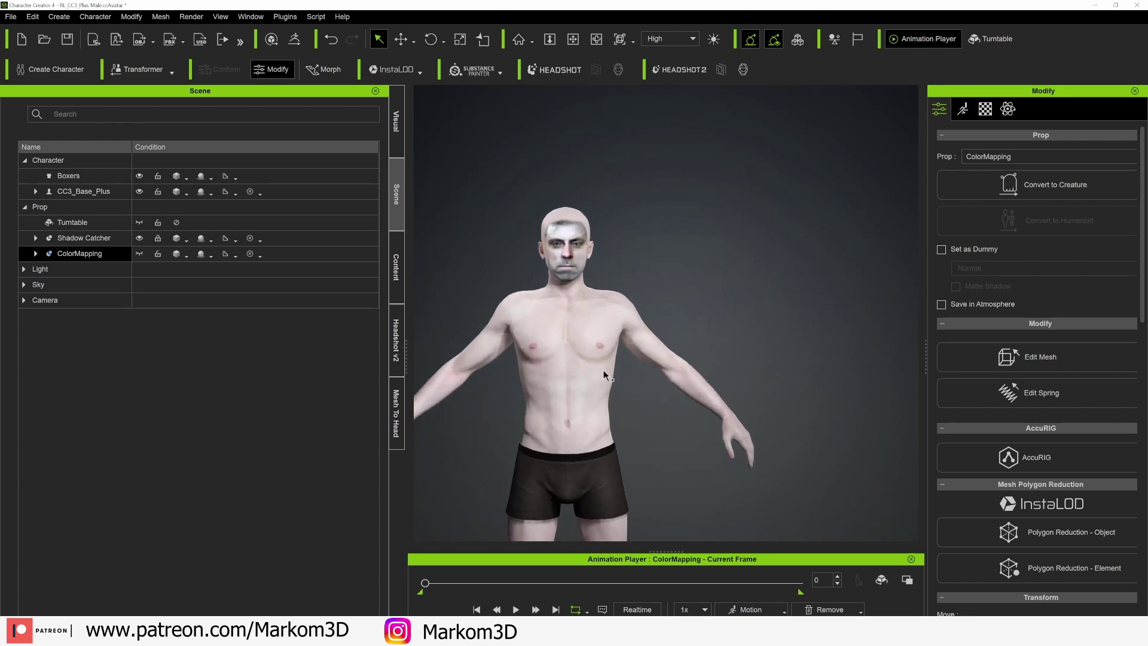
scroll(610, 358, up, 3)
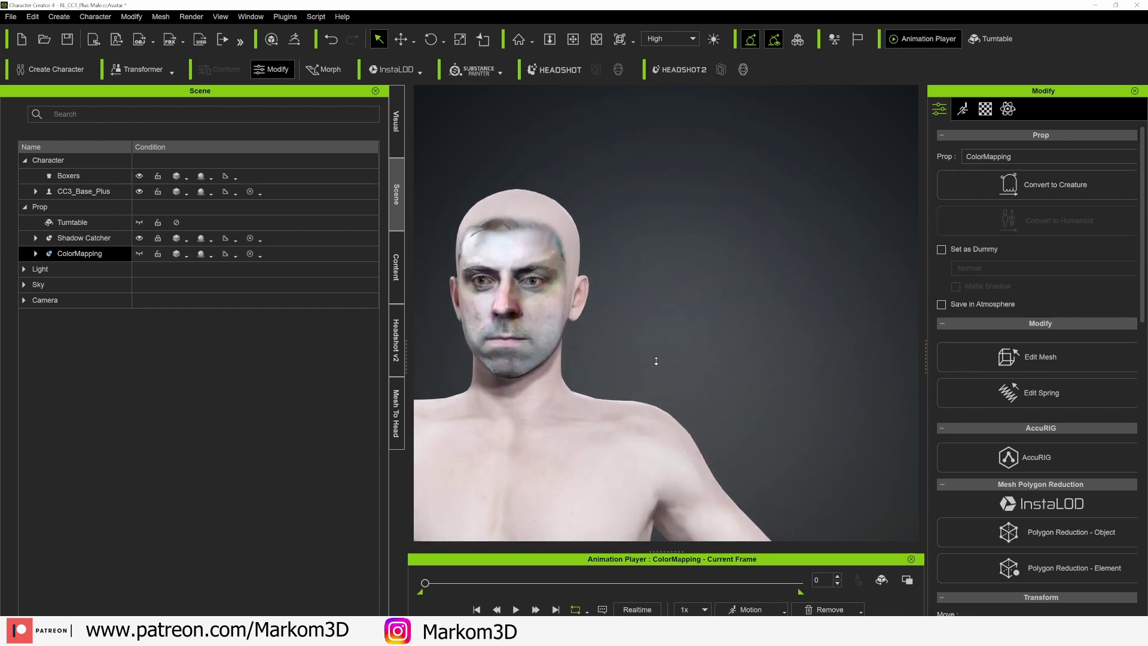
middle_drag(656, 361, 768, 349)
right_drag(794, 343, 647, 350)
click(673, 359)
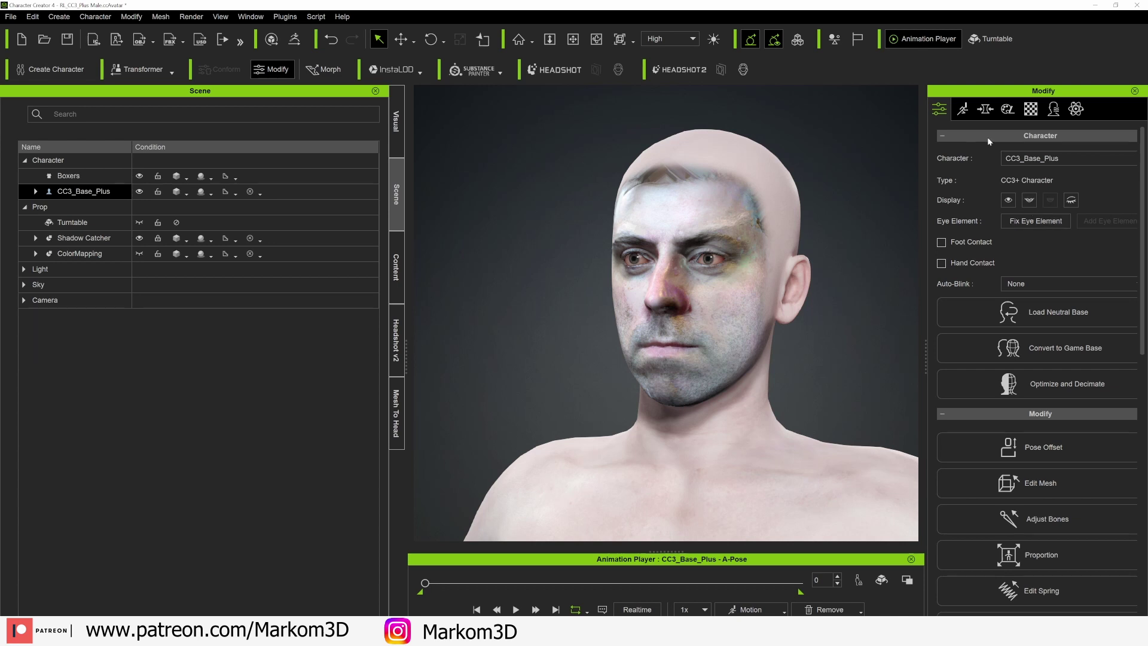
click(1029, 201)
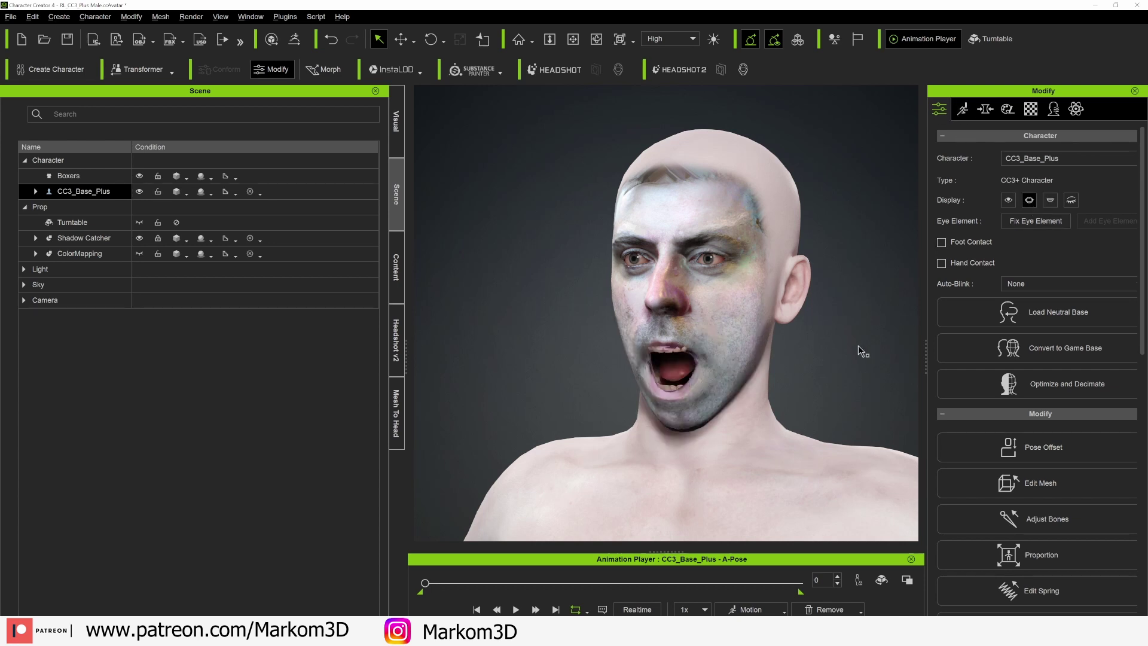
Find the CC3+_Neutral_M skin among the Normal overall skins and apply it to the open-mouthed character
right_drag(858, 348, 584, 317)
scroll(652, 328, up, 3)
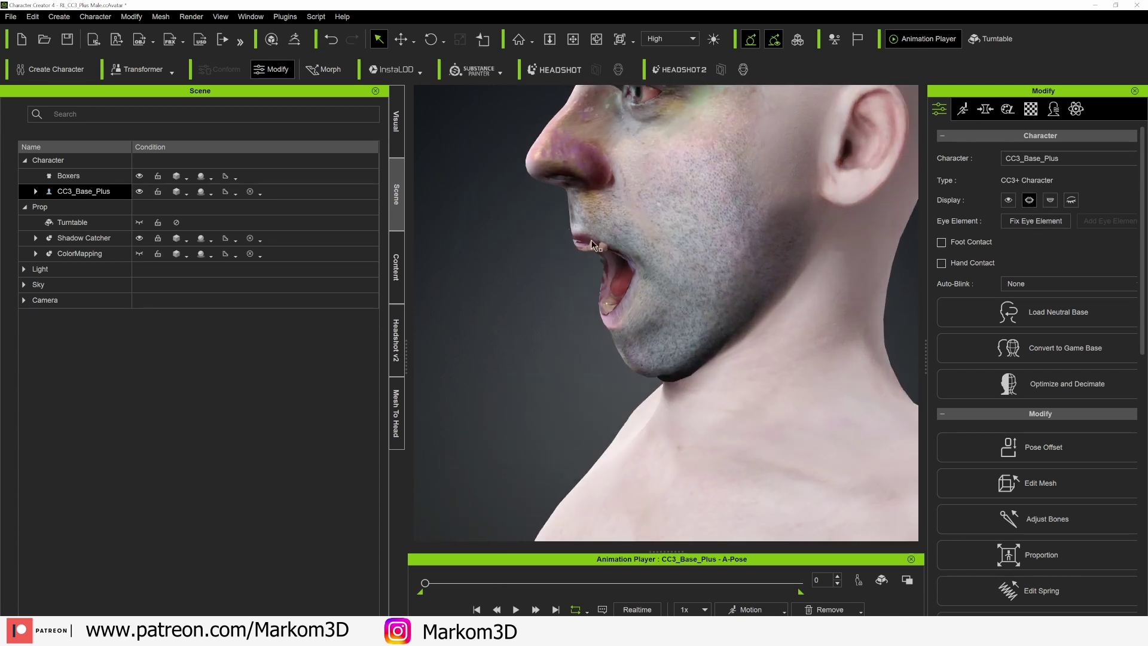
scroll(590, 257, down, 5)
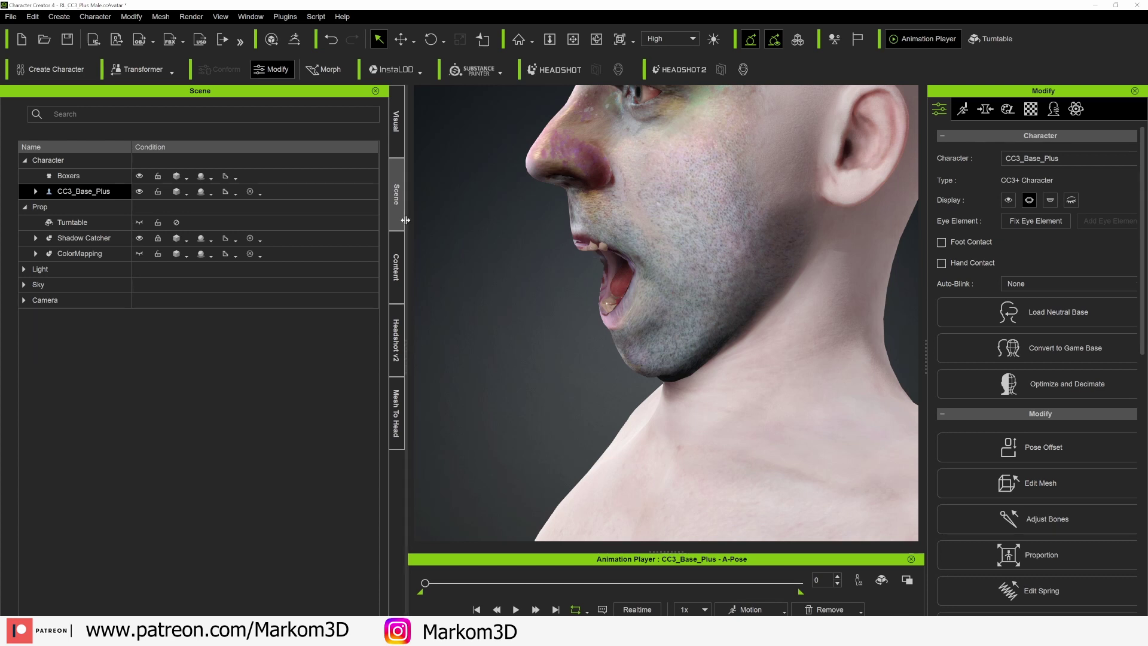
click(396, 412)
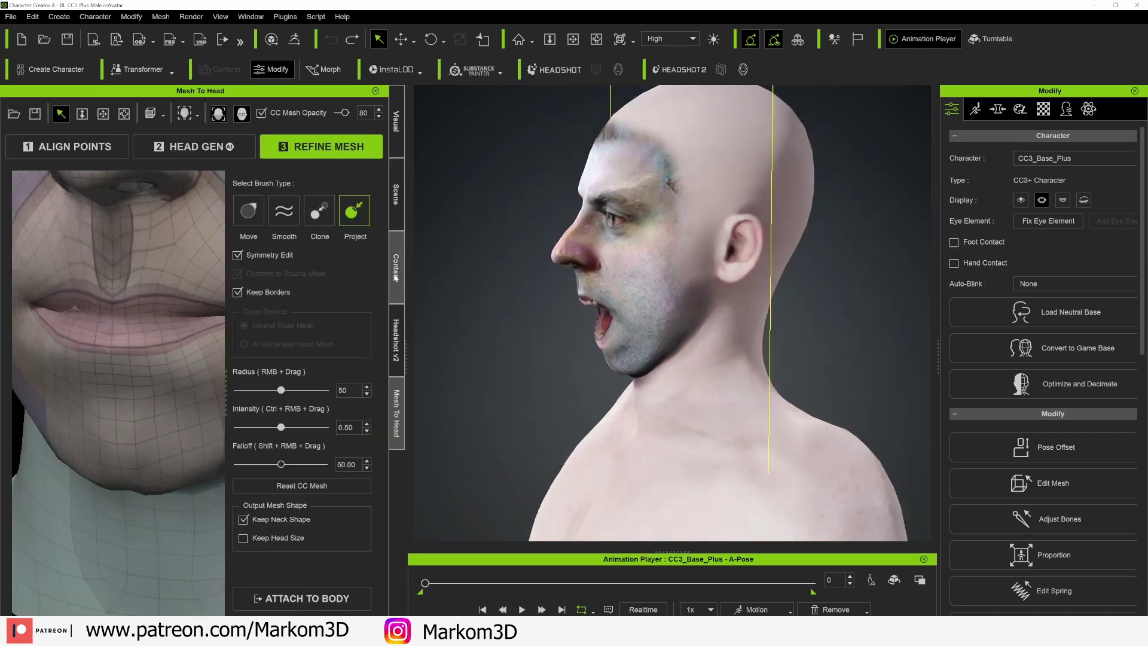
click(396, 267)
click(29, 296)
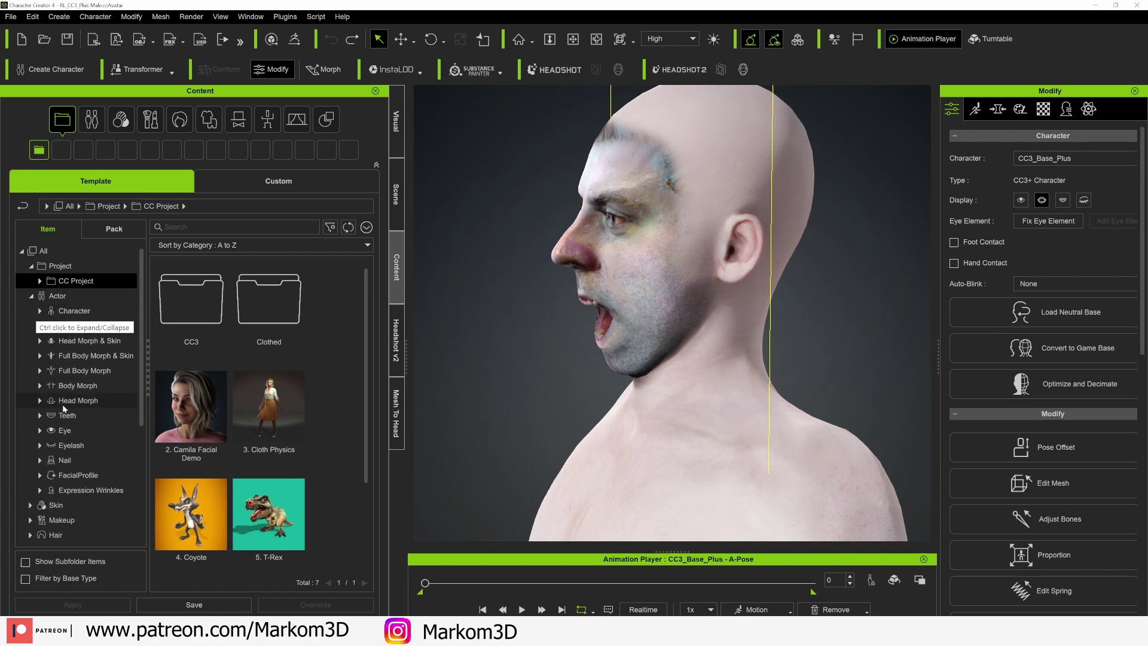
click(30, 295)
click(30, 310)
click(85, 325)
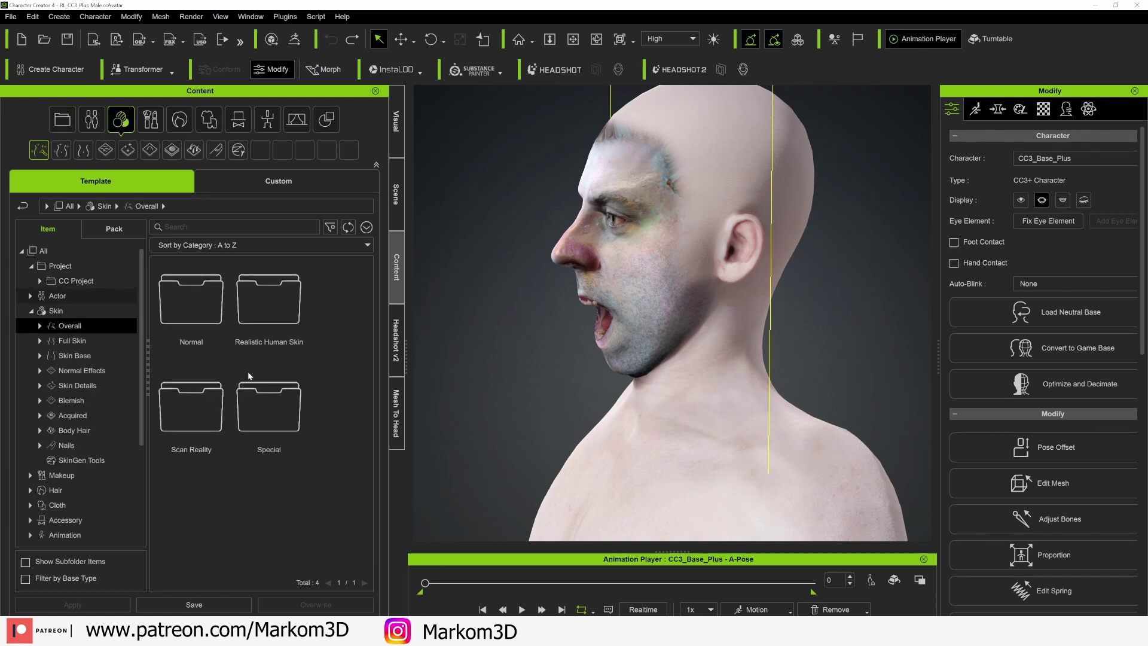
double_click(268, 296)
scroll(325, 384, down, 5)
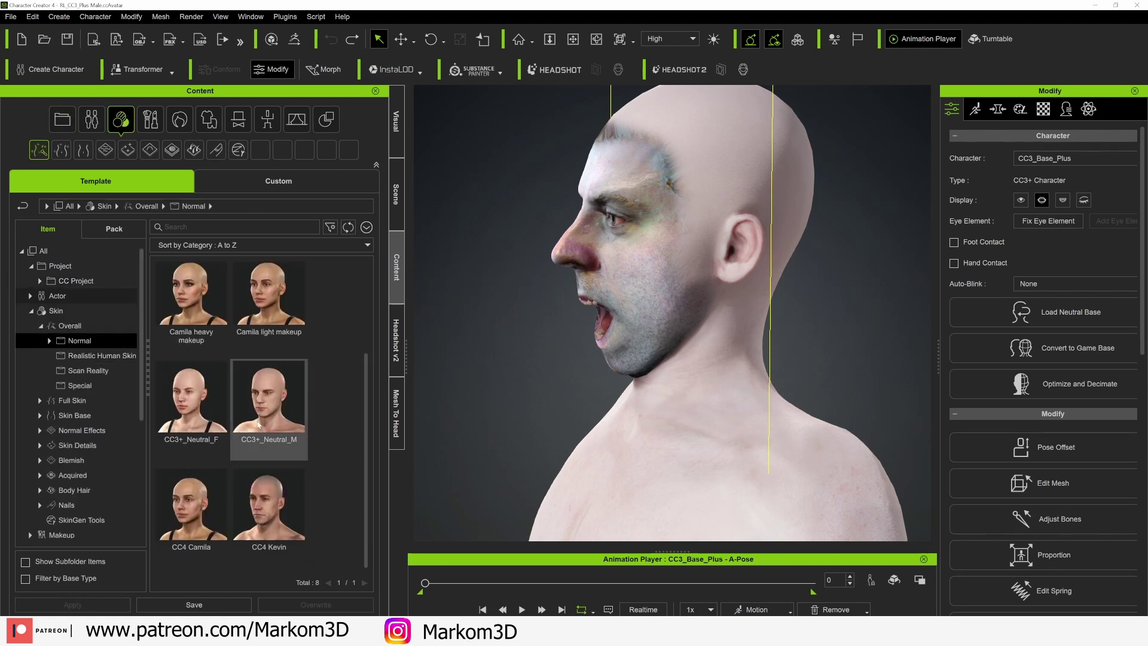
drag(258, 425, 577, 356)
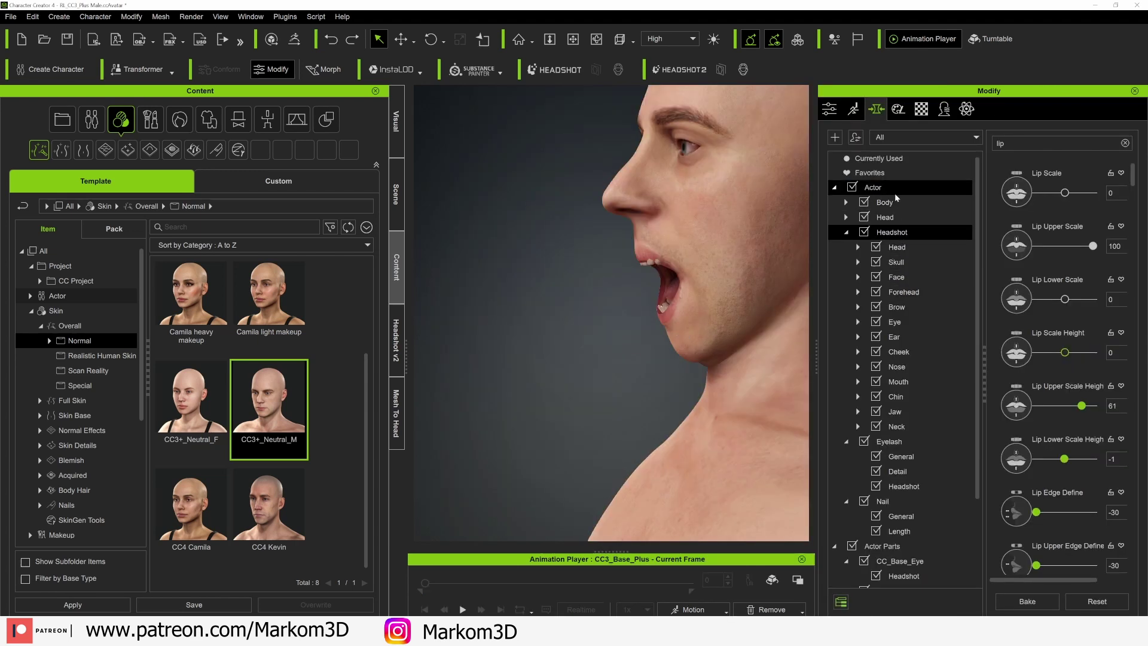
Filter the Mouth morphs by "upper" and set Lip Upper Depth to 100
click(898, 381)
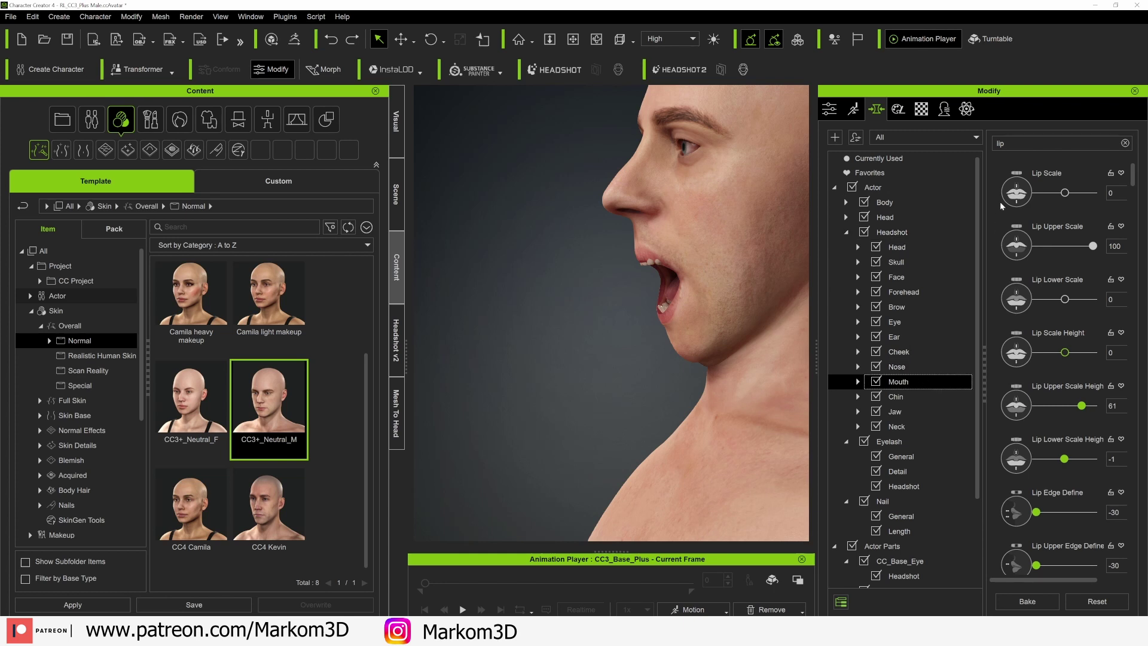
drag(1091, 247, 1136, 248)
text(upper)
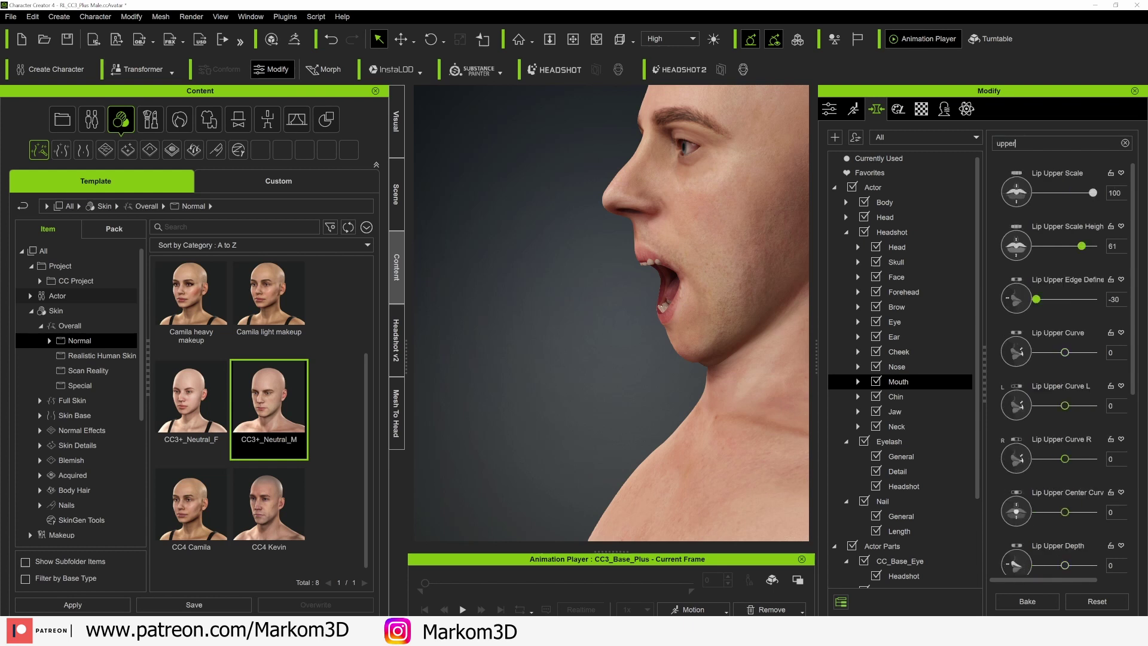
scroll(992, 263, down, 3)
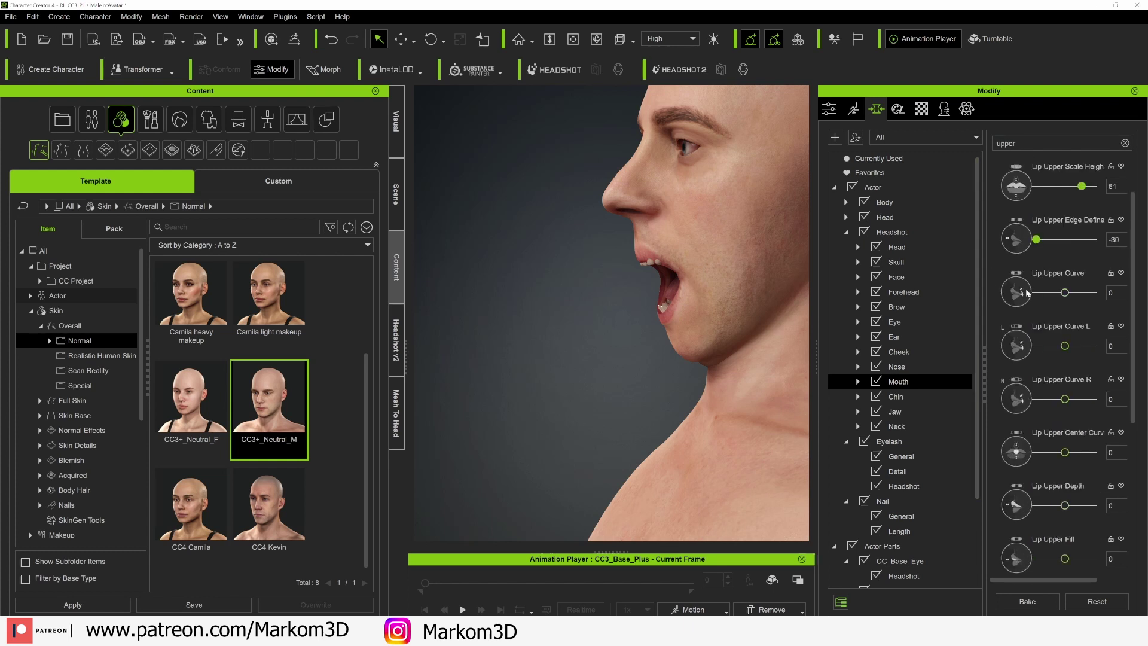
scroll(995, 286, down, 6)
drag(1065, 296, 1099, 296)
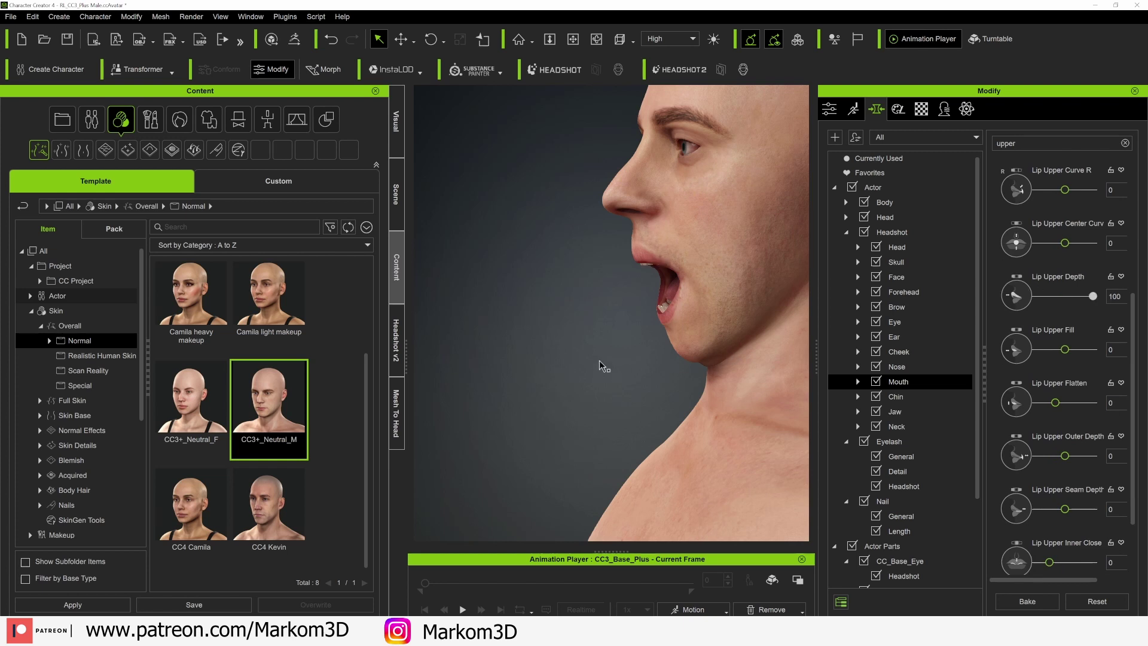
Turn off the open-mouth display in the character's general settings
middle_drag(600, 362, 638, 354)
right_drag(638, 356, 728, 317)
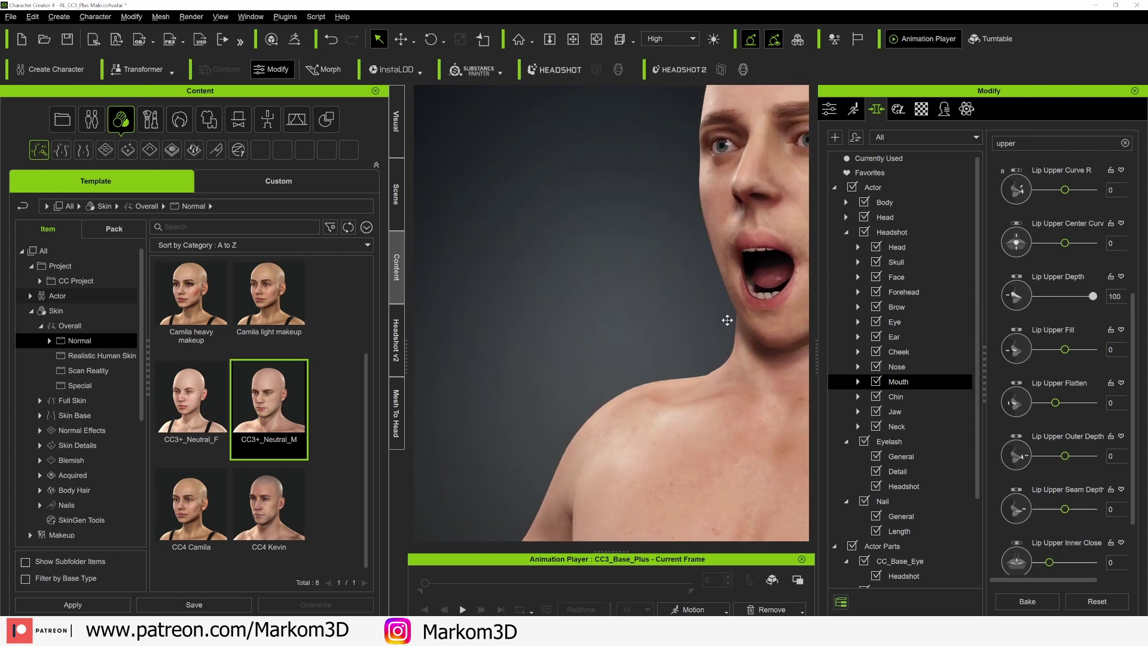
click(829, 109)
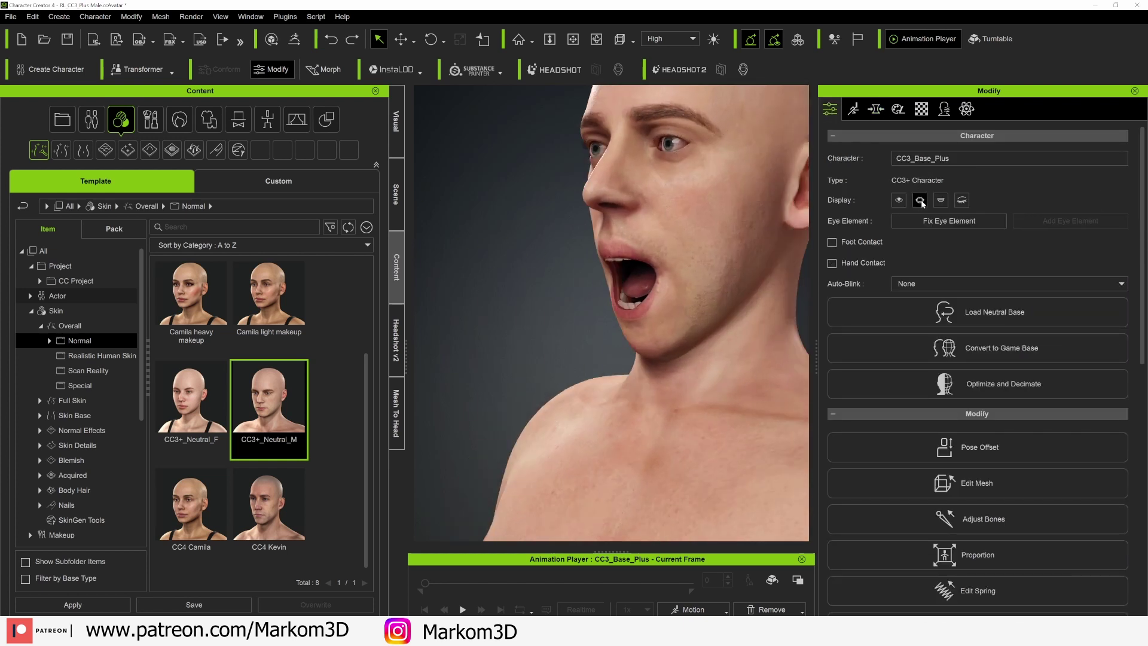
click(920, 201)
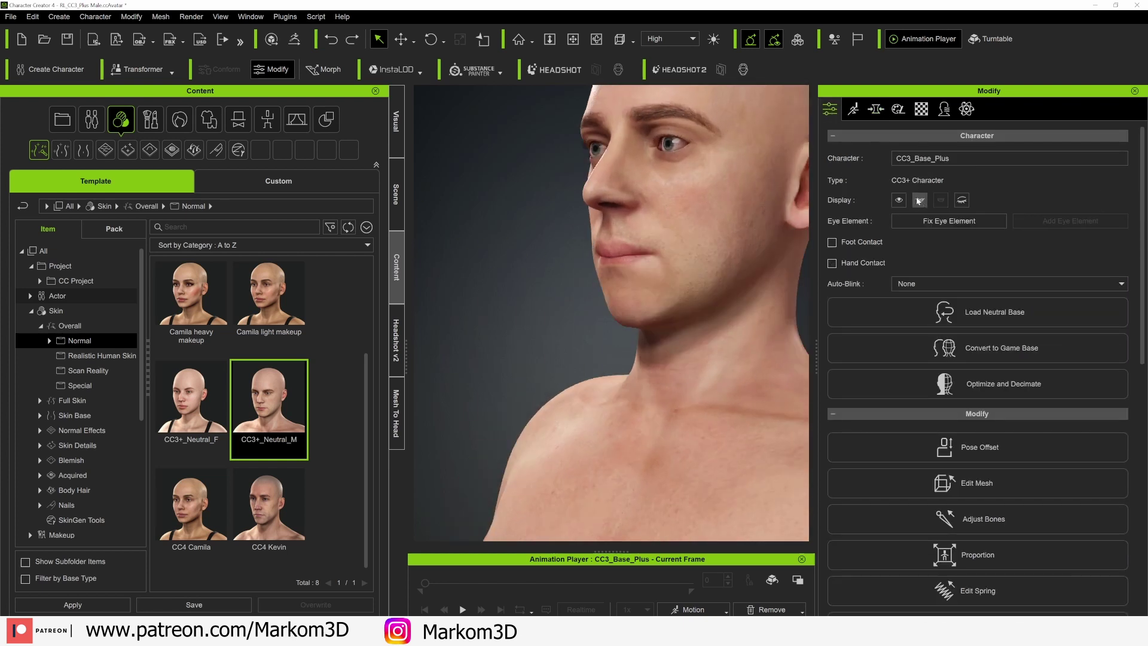
right_drag(657, 303, 530, 322)
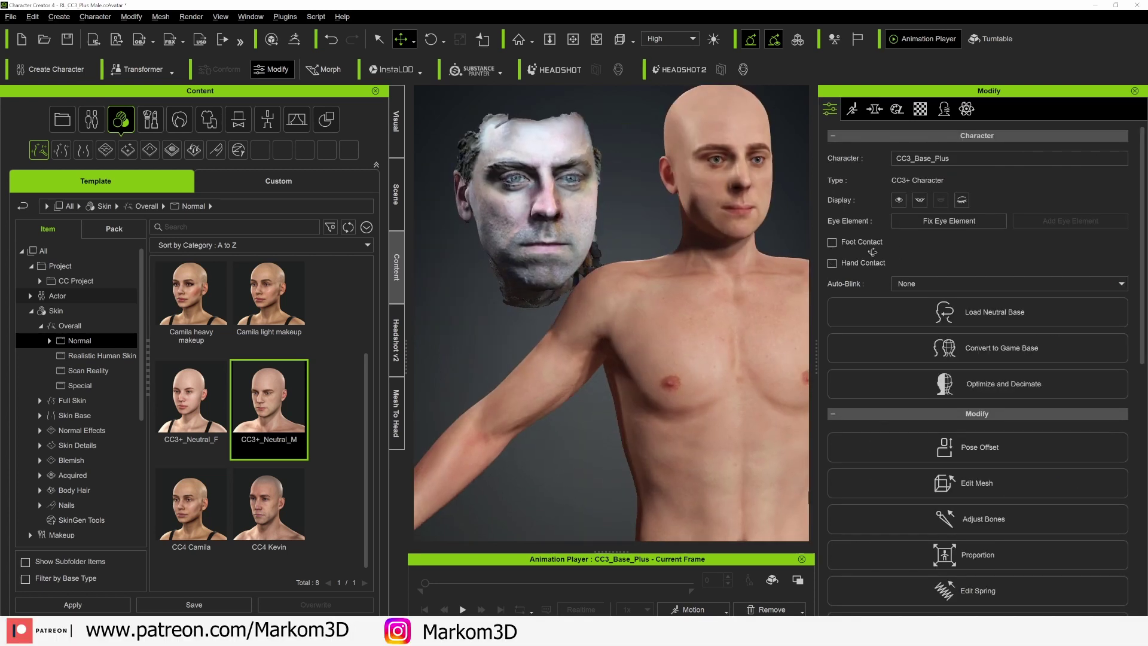
Browse the Beard hair elements and apply Sideburns_Narrow and Chin Curtain_Sparse to the character
right_drag(873, 251, 748, 243)
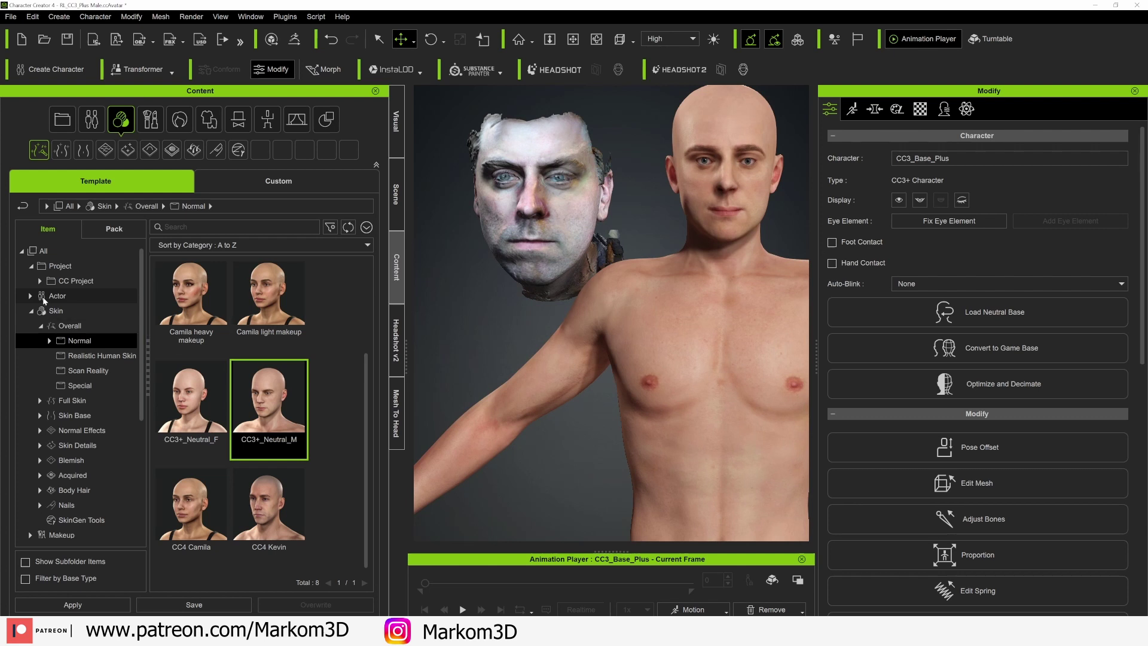
click(31, 311)
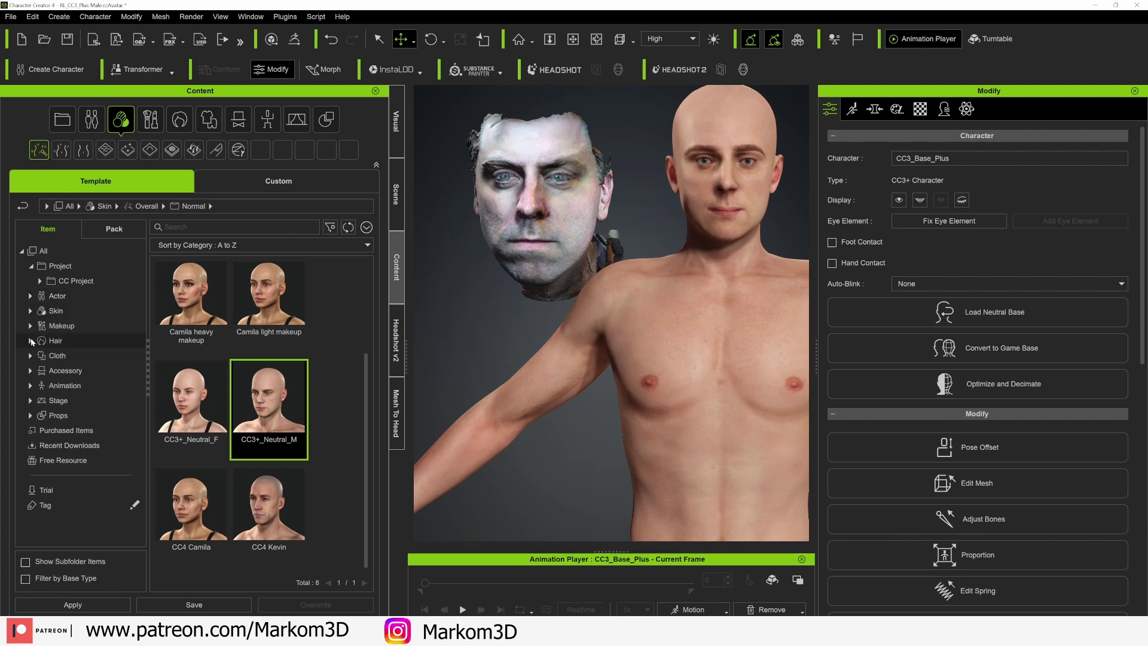
click(31, 341)
click(78, 385)
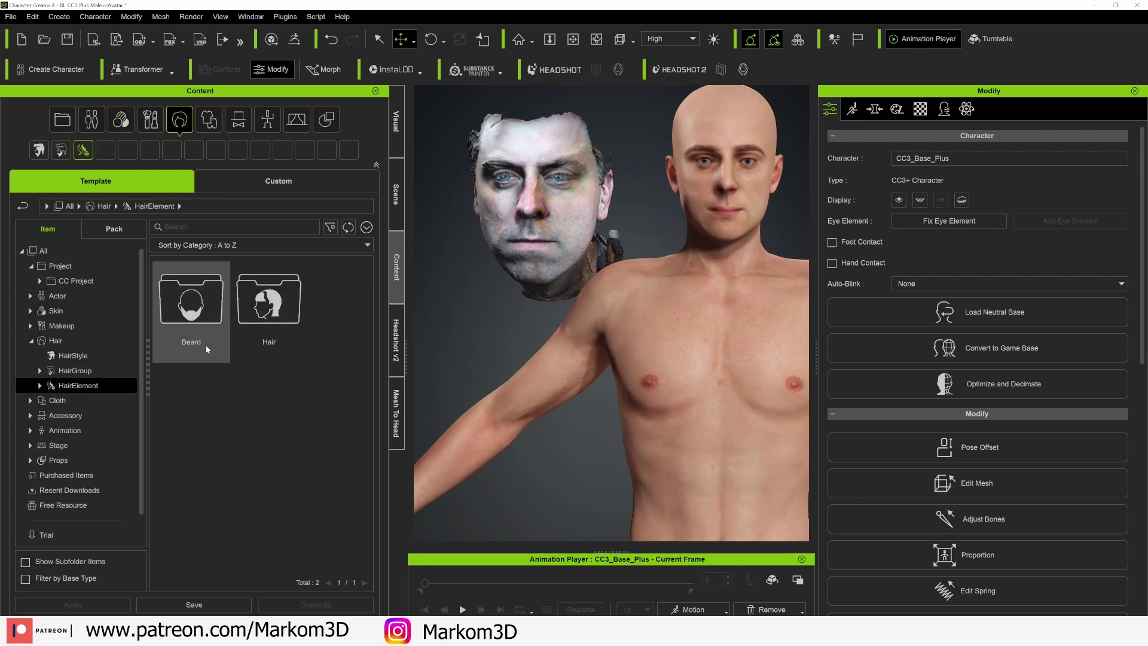
double_click(192, 296)
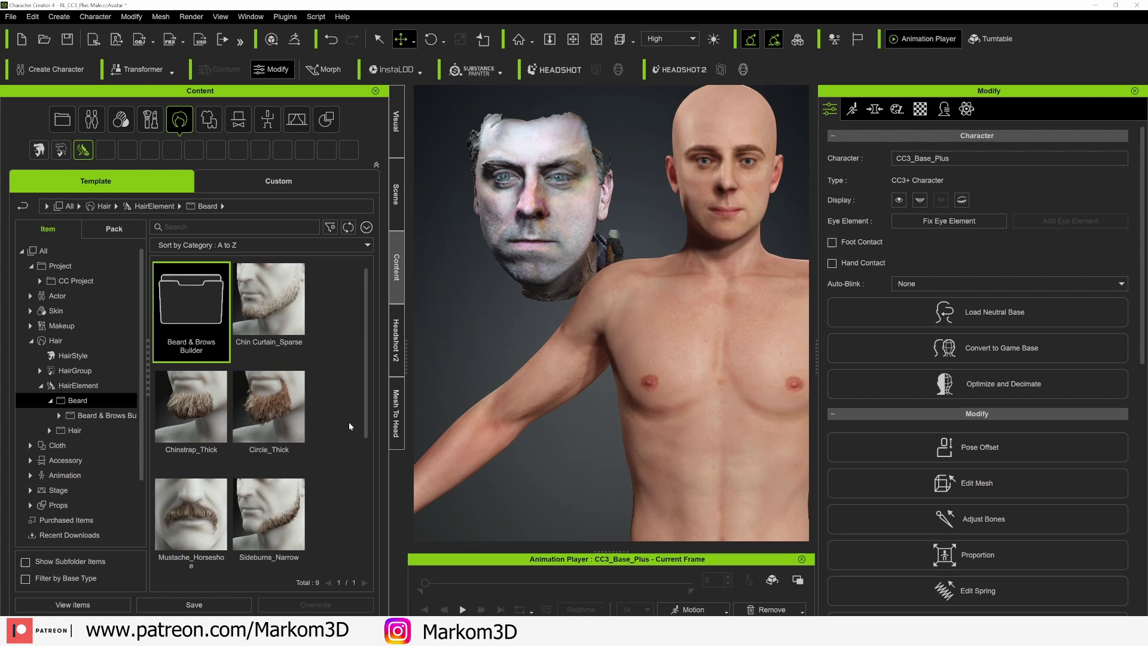
drag(365, 403, 381, 284)
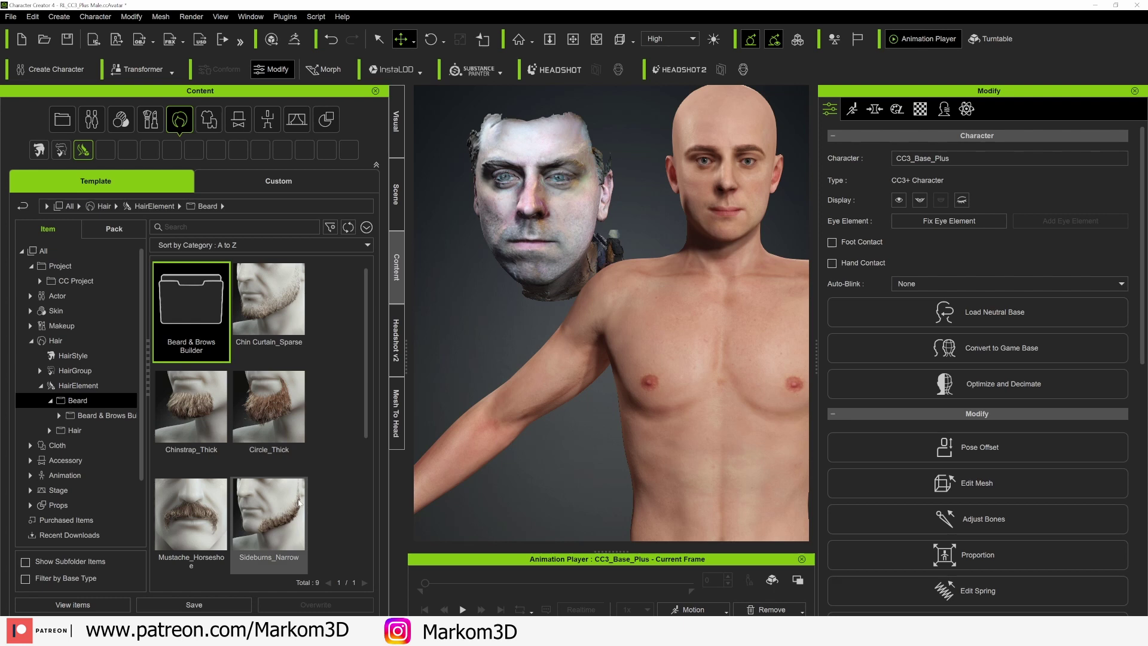
double_click(268, 519)
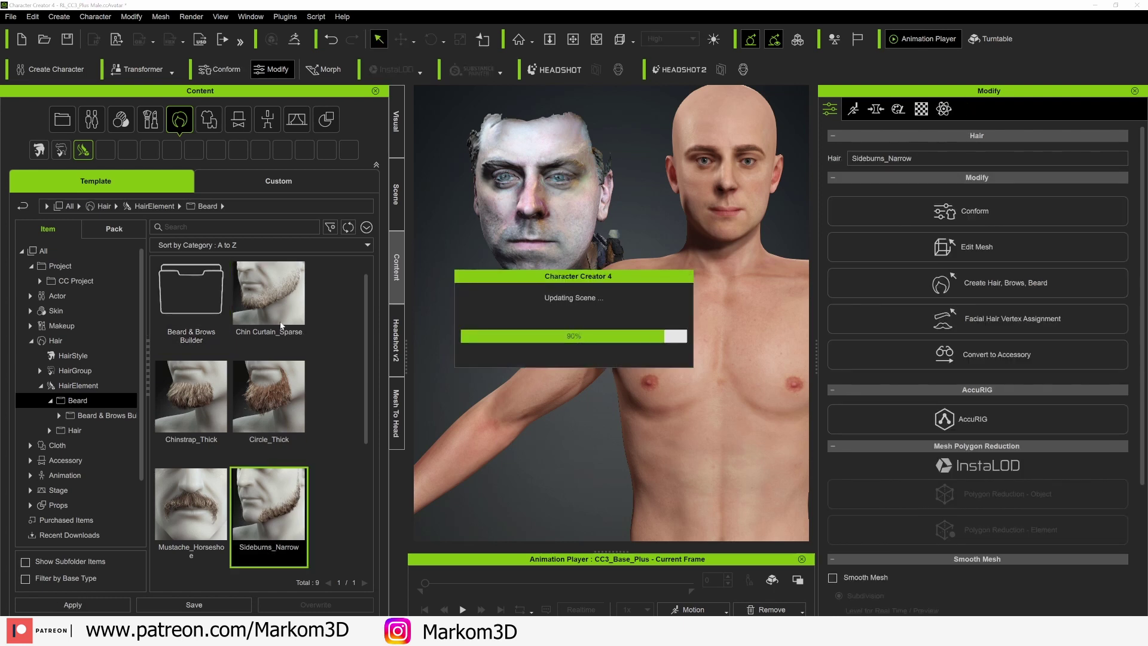
double_click(281, 323)
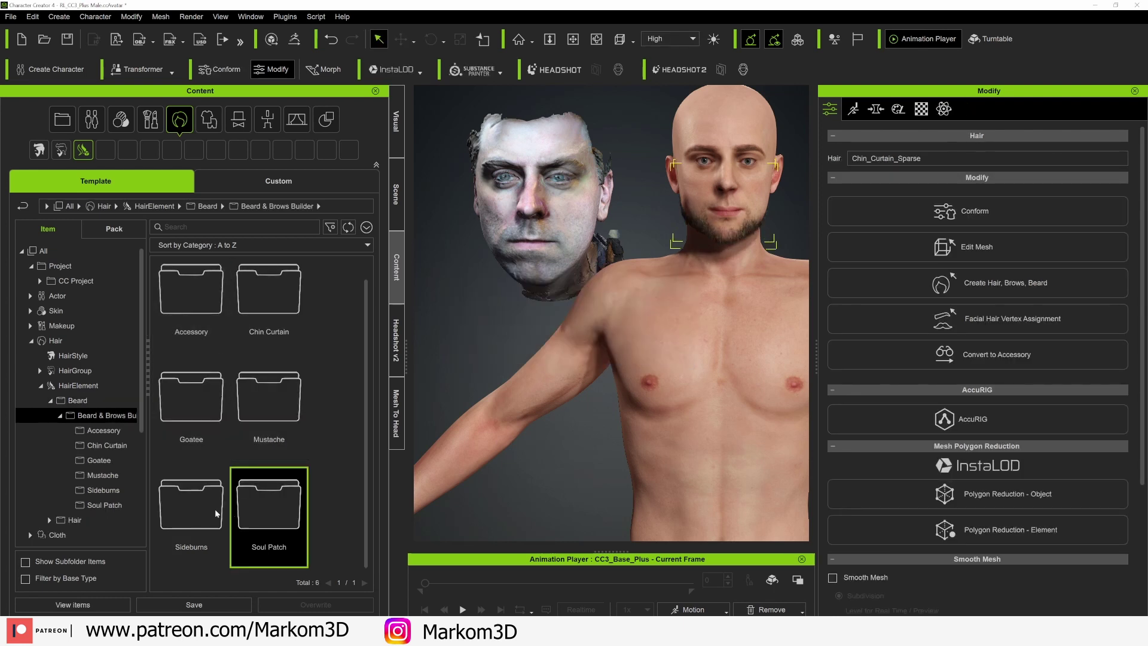
From the Beard & Brows Builder sideburns, try Sideburns_Thick with the Replace option, Sideburns_Sparse and Sideburns_Stubble on the character
double_click(215, 512)
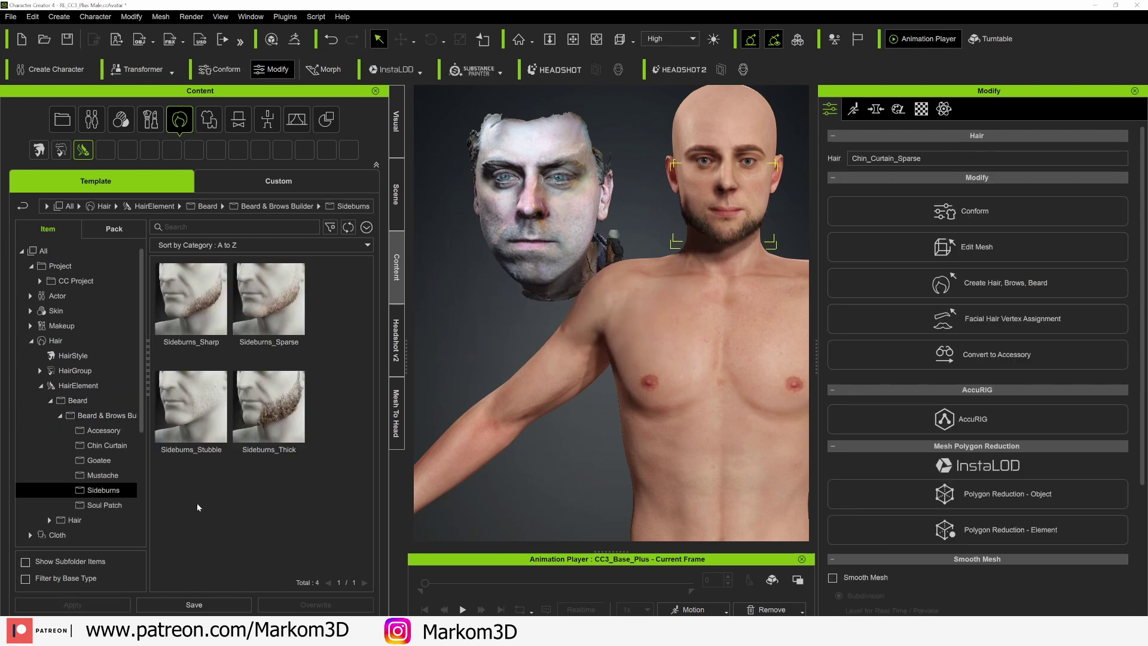
double_click(271, 451)
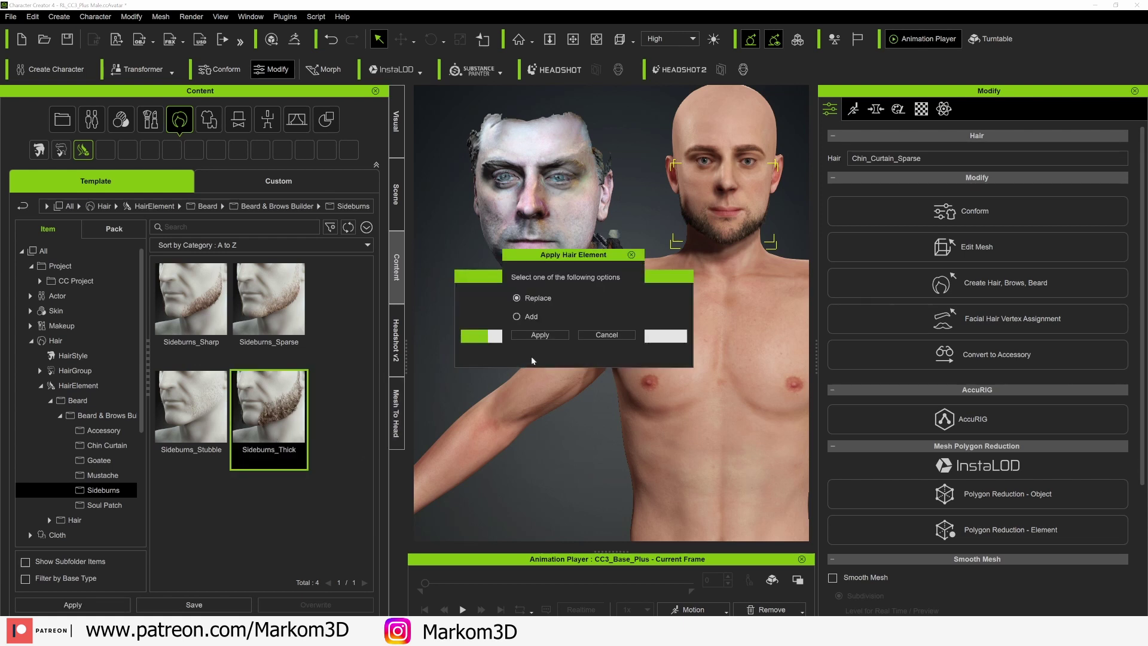
click(540, 335)
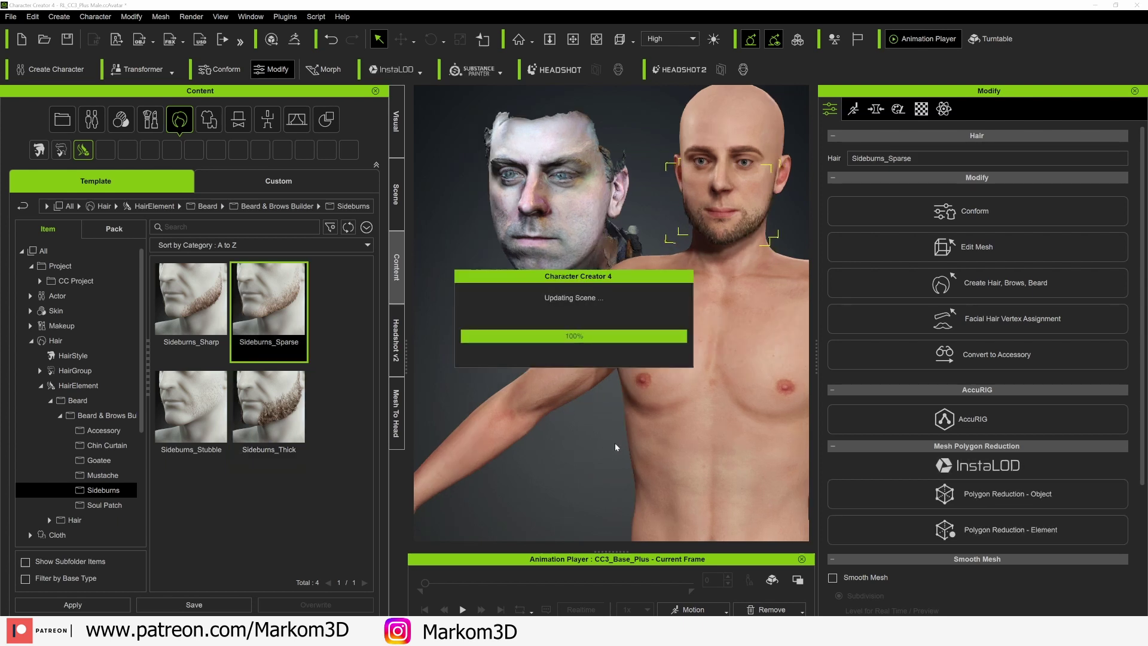
right_drag(615, 447, 502, 454)
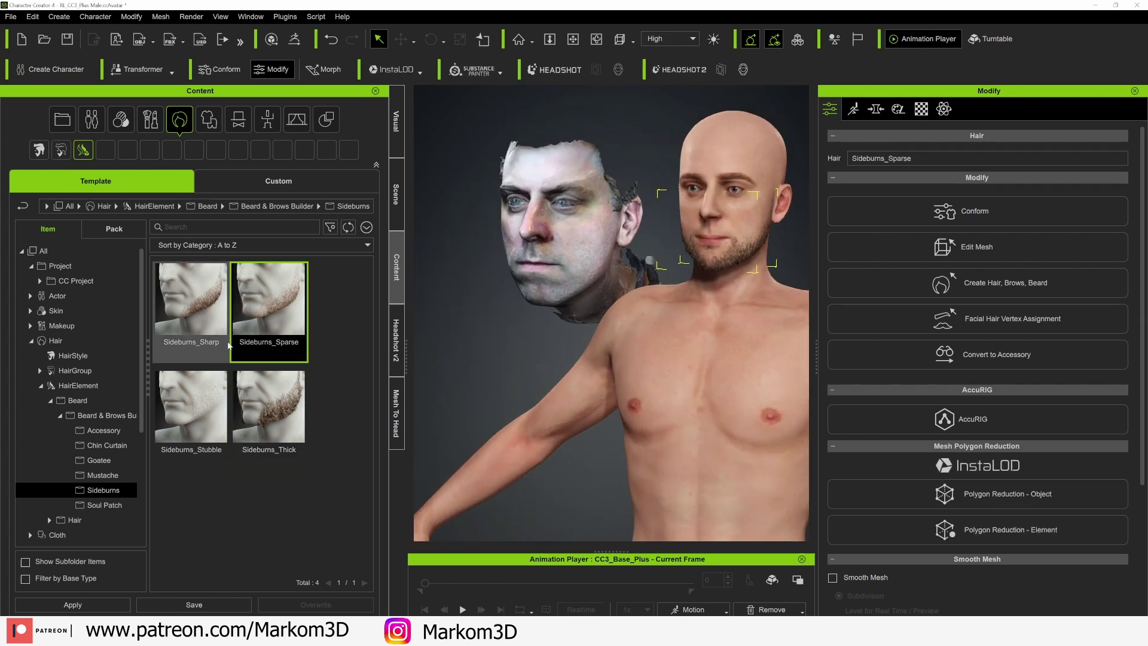
double_click(191, 407)
click(536, 335)
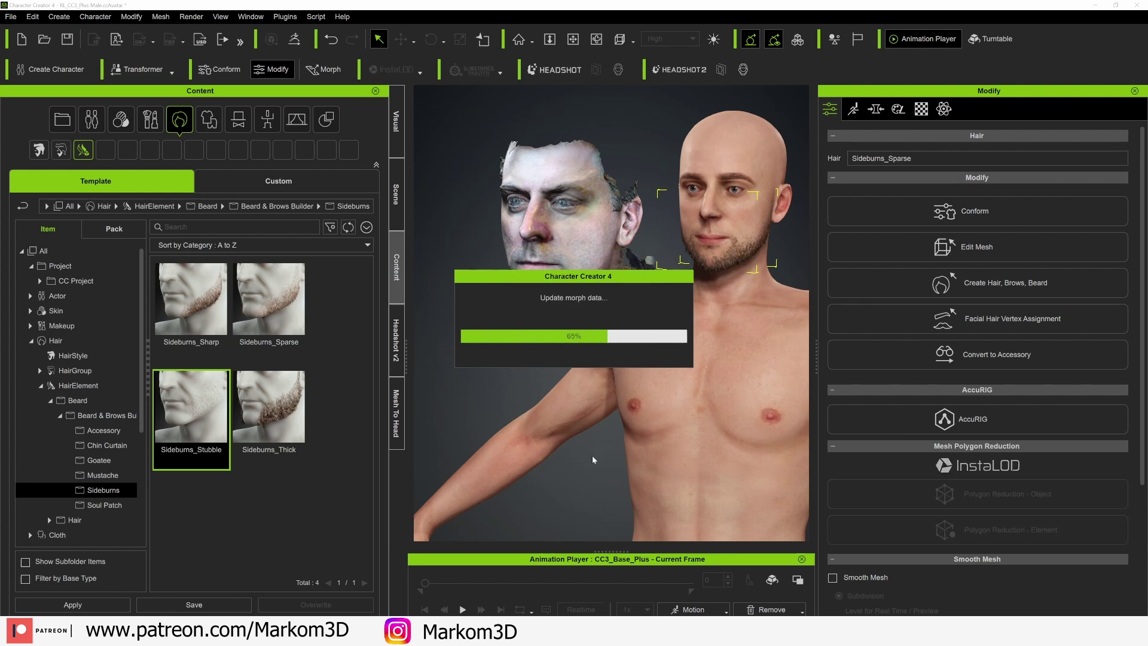
right_drag(625, 457, 565, 443)
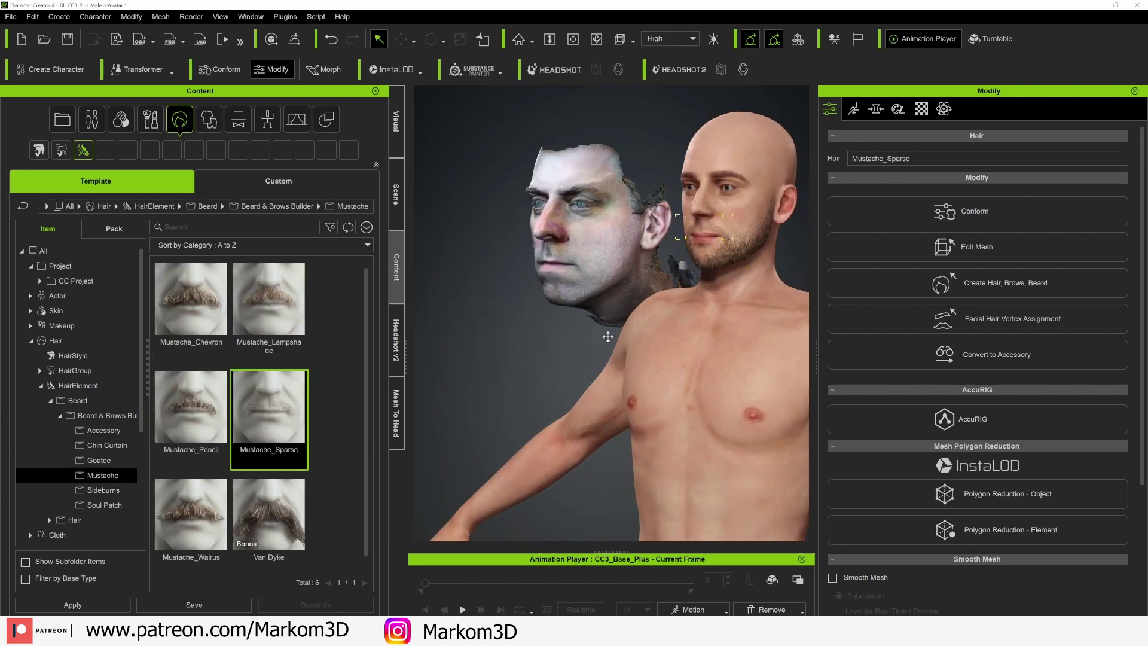
Add the Circle_Sparse goatee to the beard and apply the Short blowback hair to the head
middle_drag(607, 336, 526, 397)
scroll(610, 368, up, 2)
scroll(609, 367, up, 1)
click(114, 463)
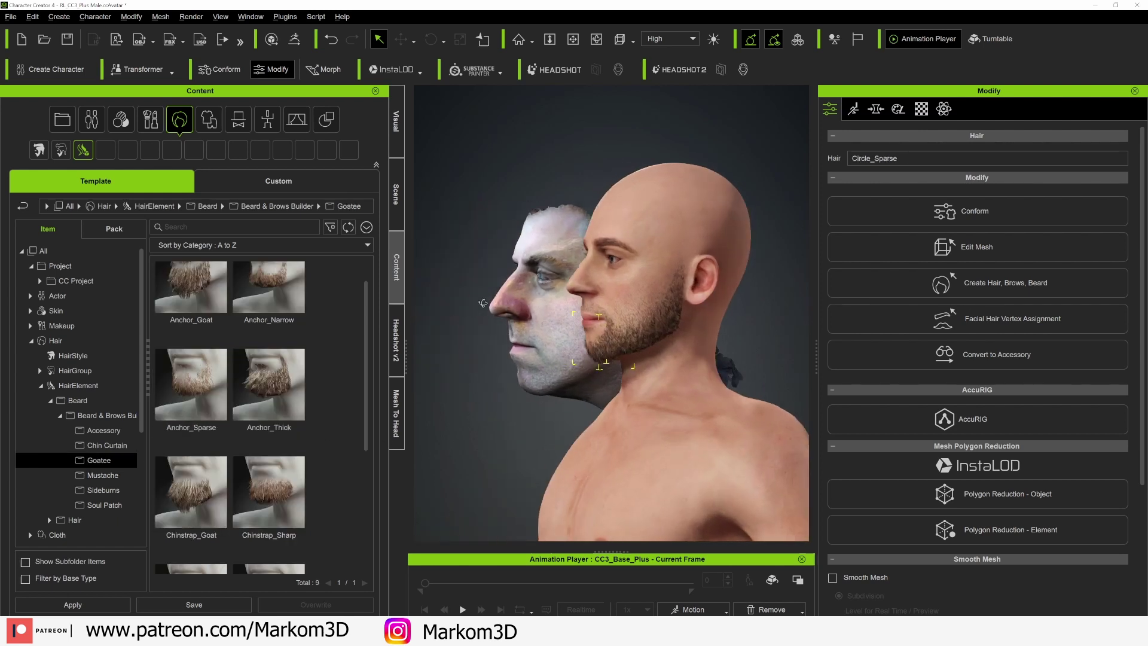
click(64, 355)
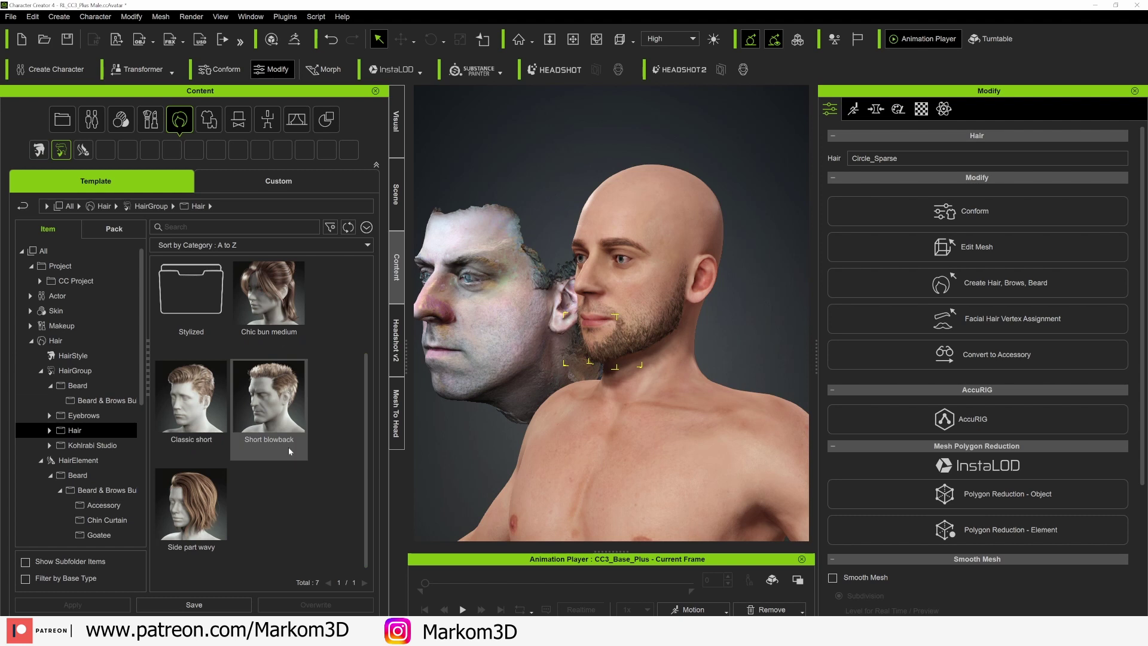
double_click(289, 450)
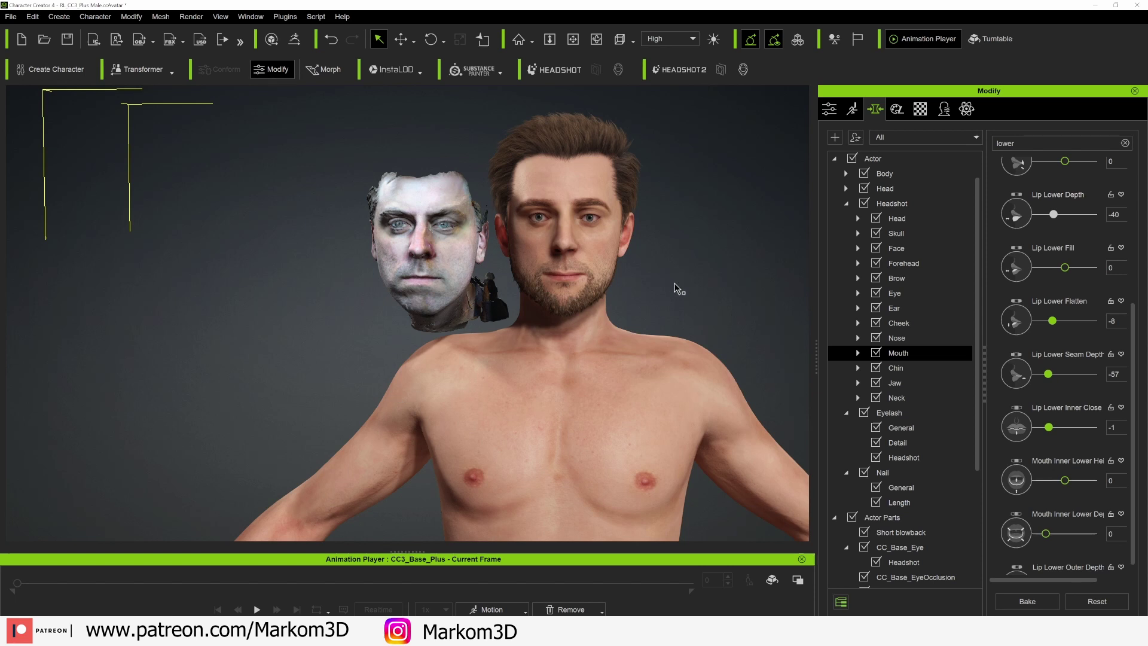
Compare the haired and bearded head with the original scan, and inspect the body down to the legs
right_drag(394, 389, 750, 292)
middle_drag(750, 292, 671, 383)
scroll(671, 336, down, 4)
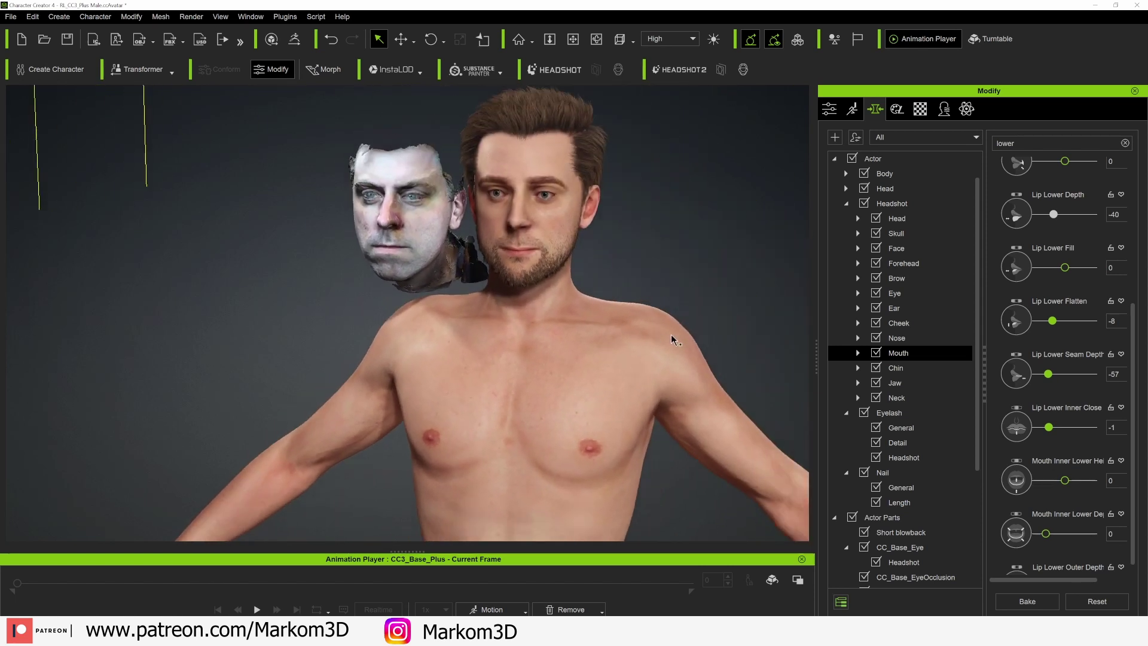
middle_drag(628, 431, 641, 237)
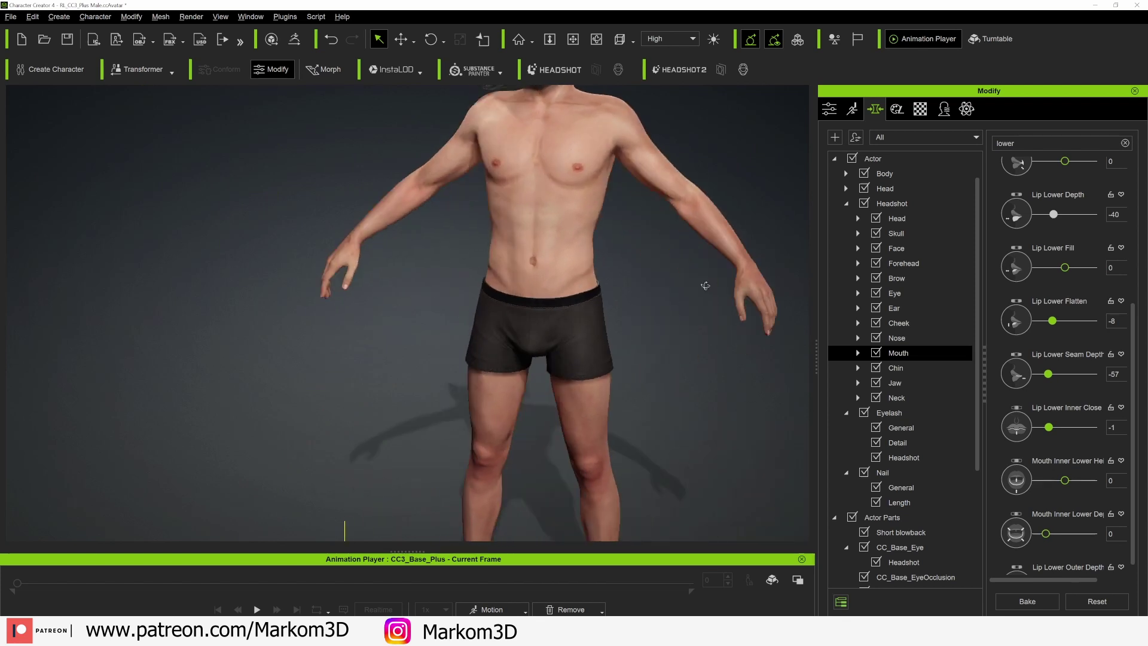